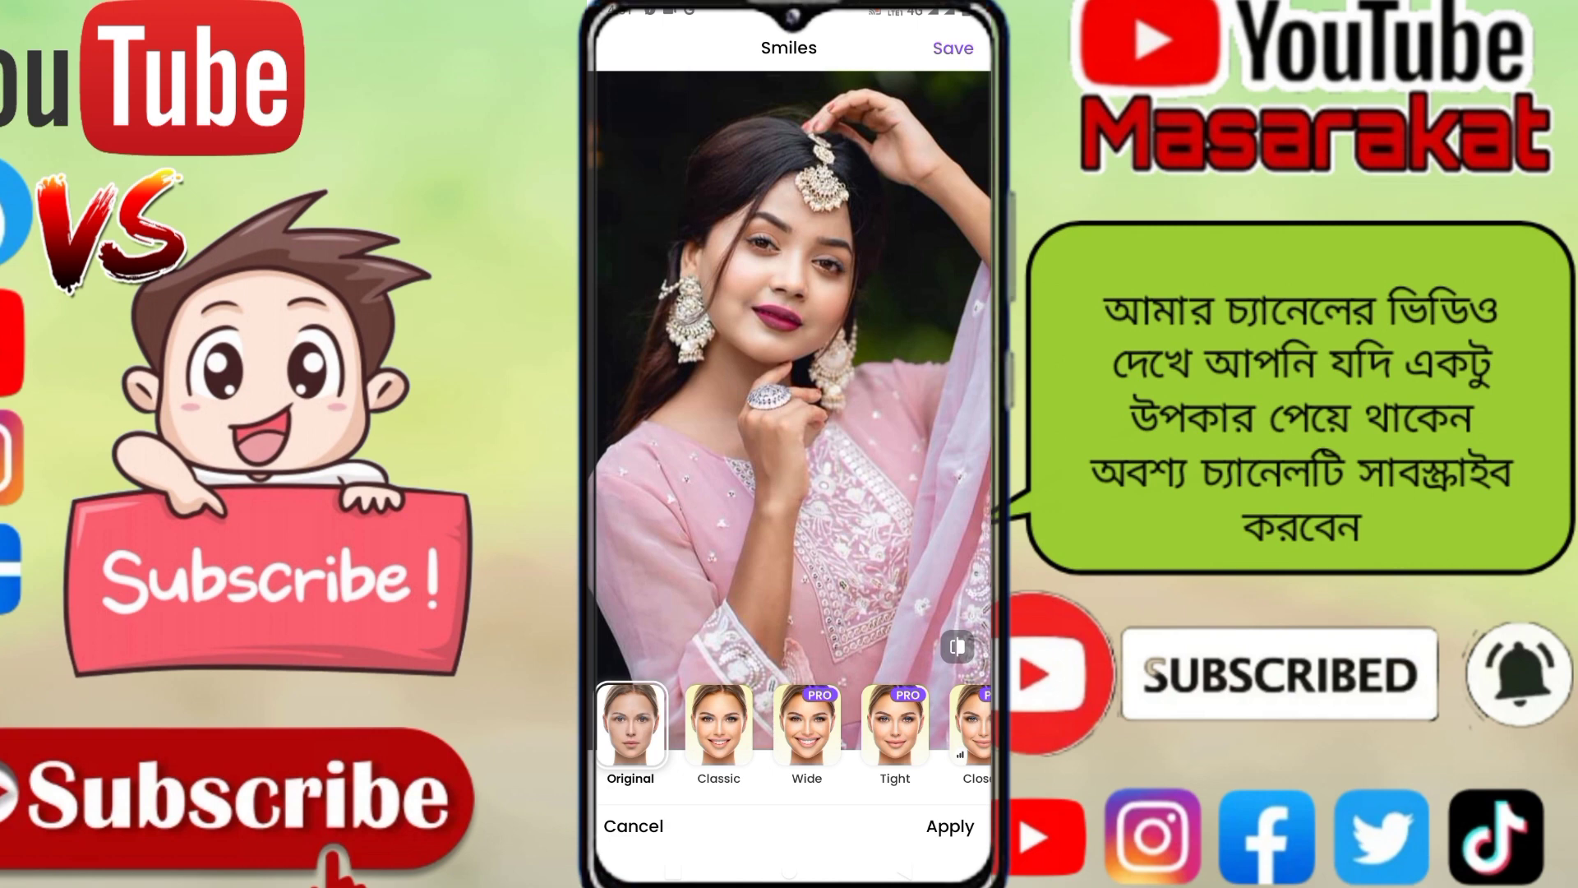
Apply the Classic smile and toggle back and forth with the Original expression to compare.
{"action": "left_click", "coordinate": [719, 723]}
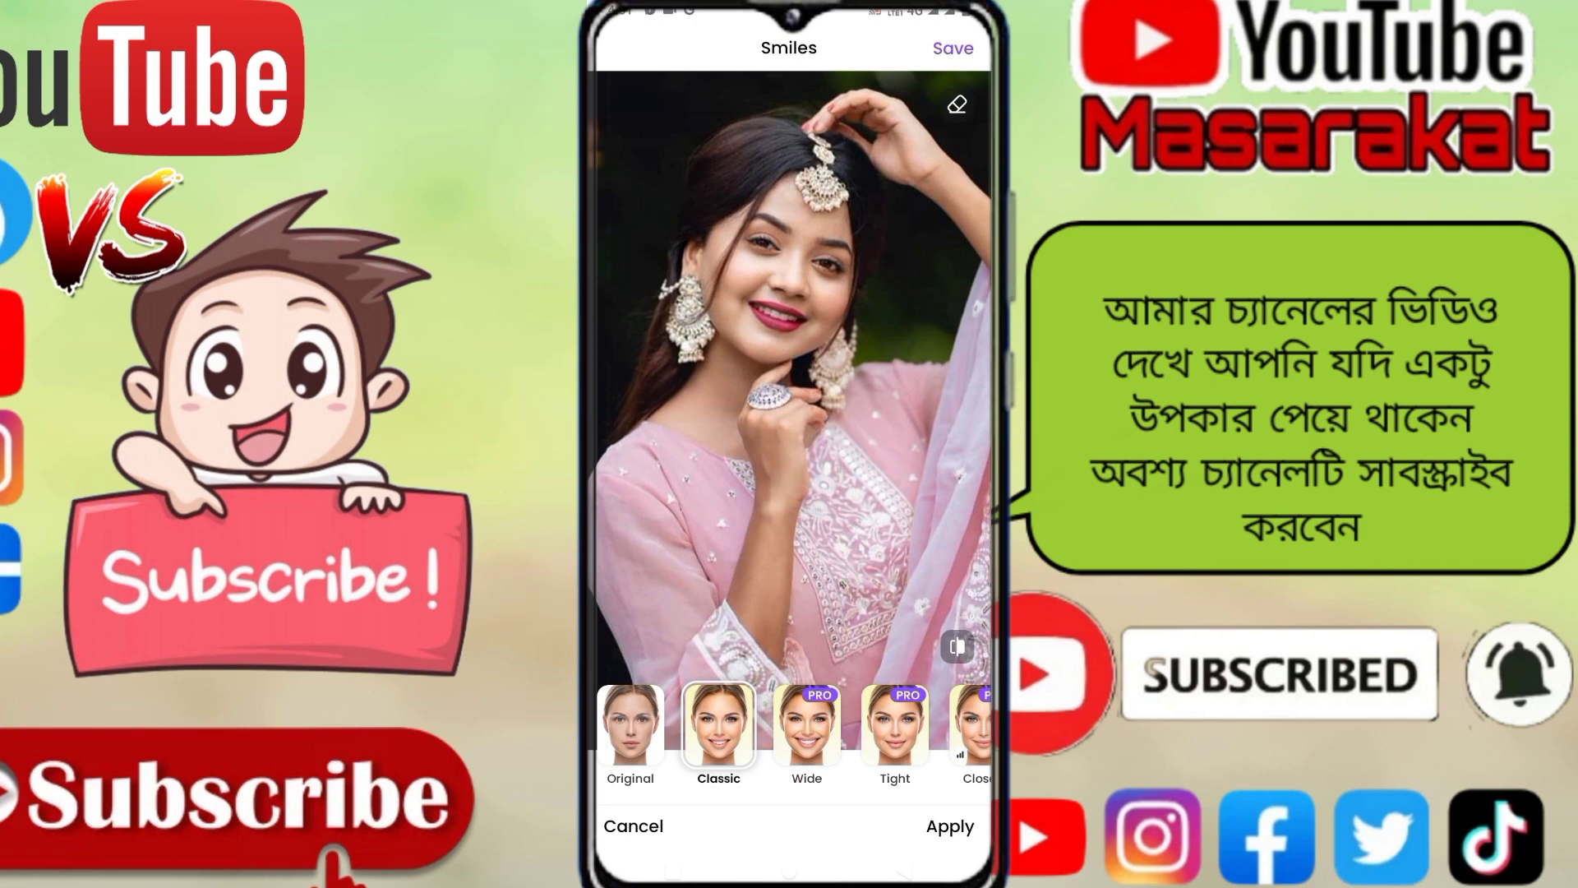
{"action": "left_click", "coordinate": [631, 724]}
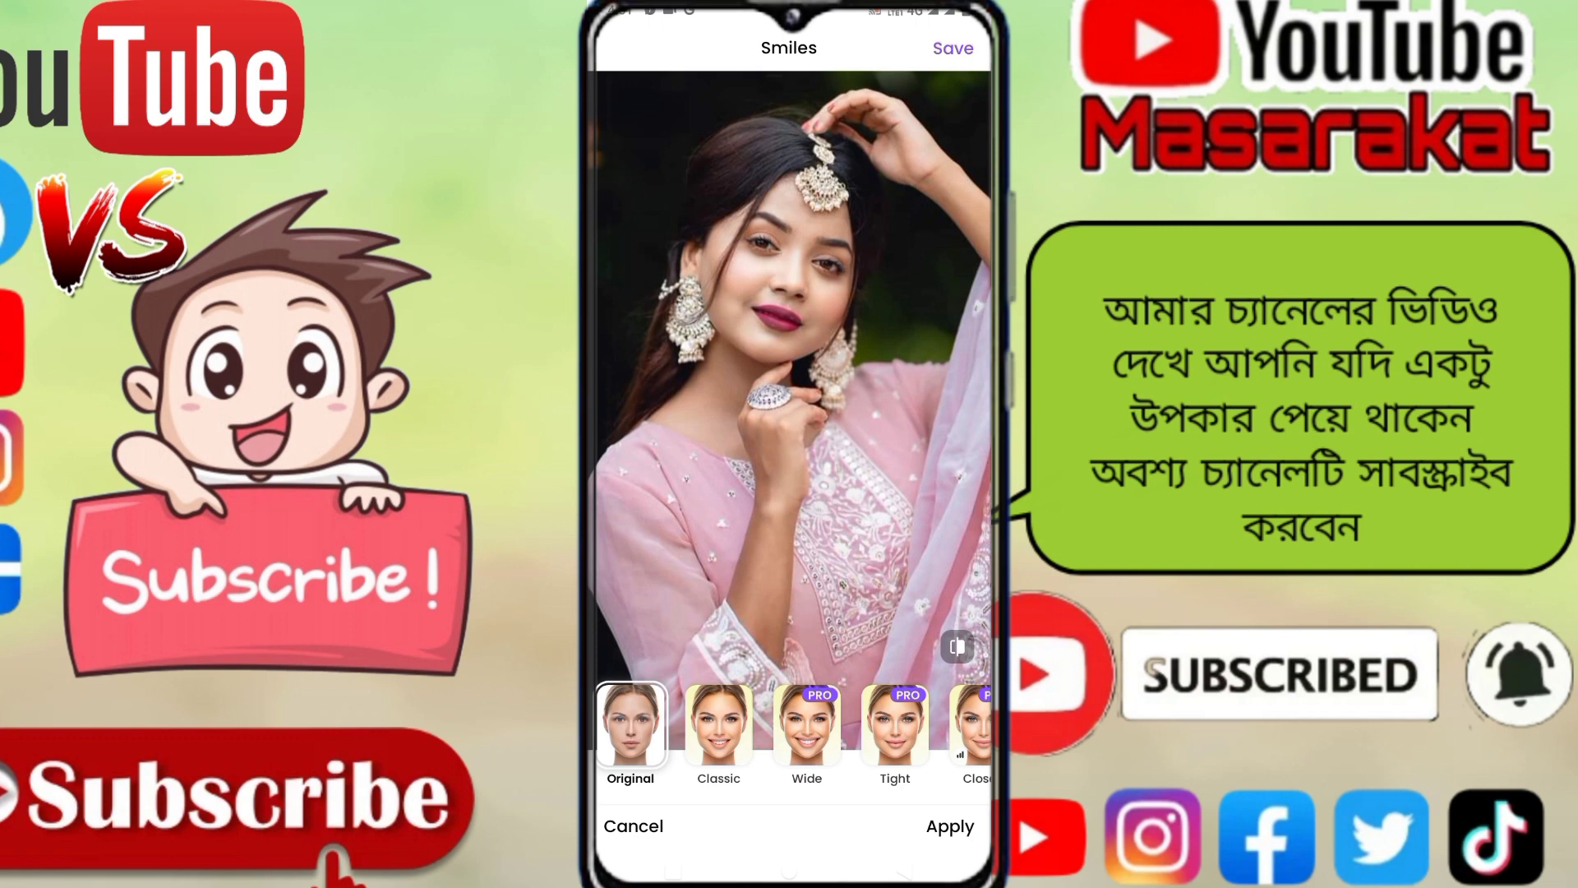
{"action": "left_click", "coordinate": [718, 723]}
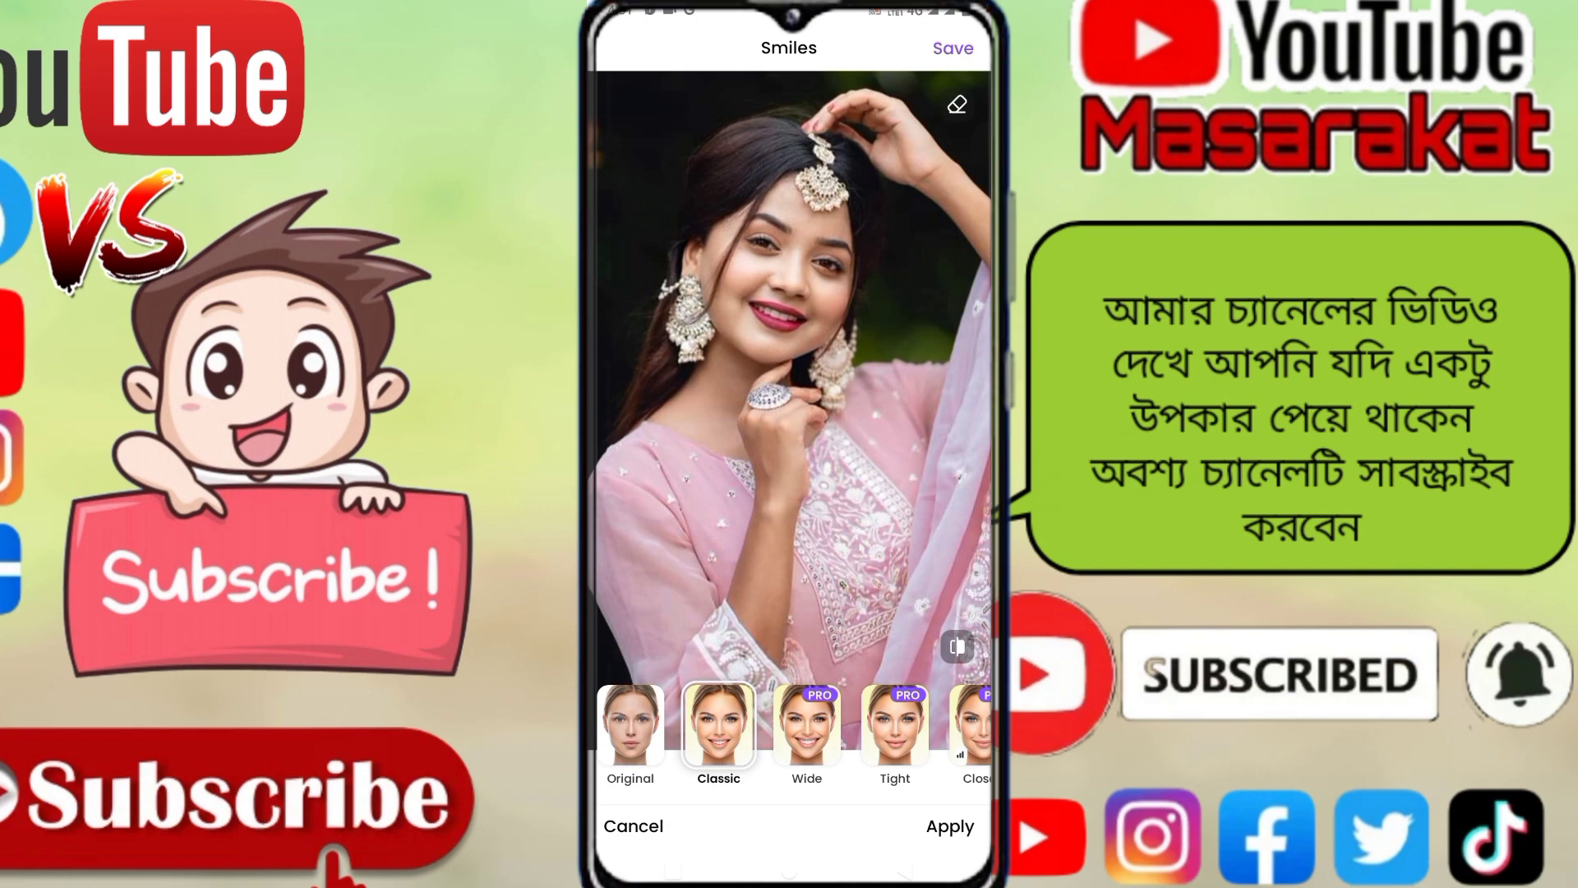
{"action": "left_click", "coordinate": [630, 723]}
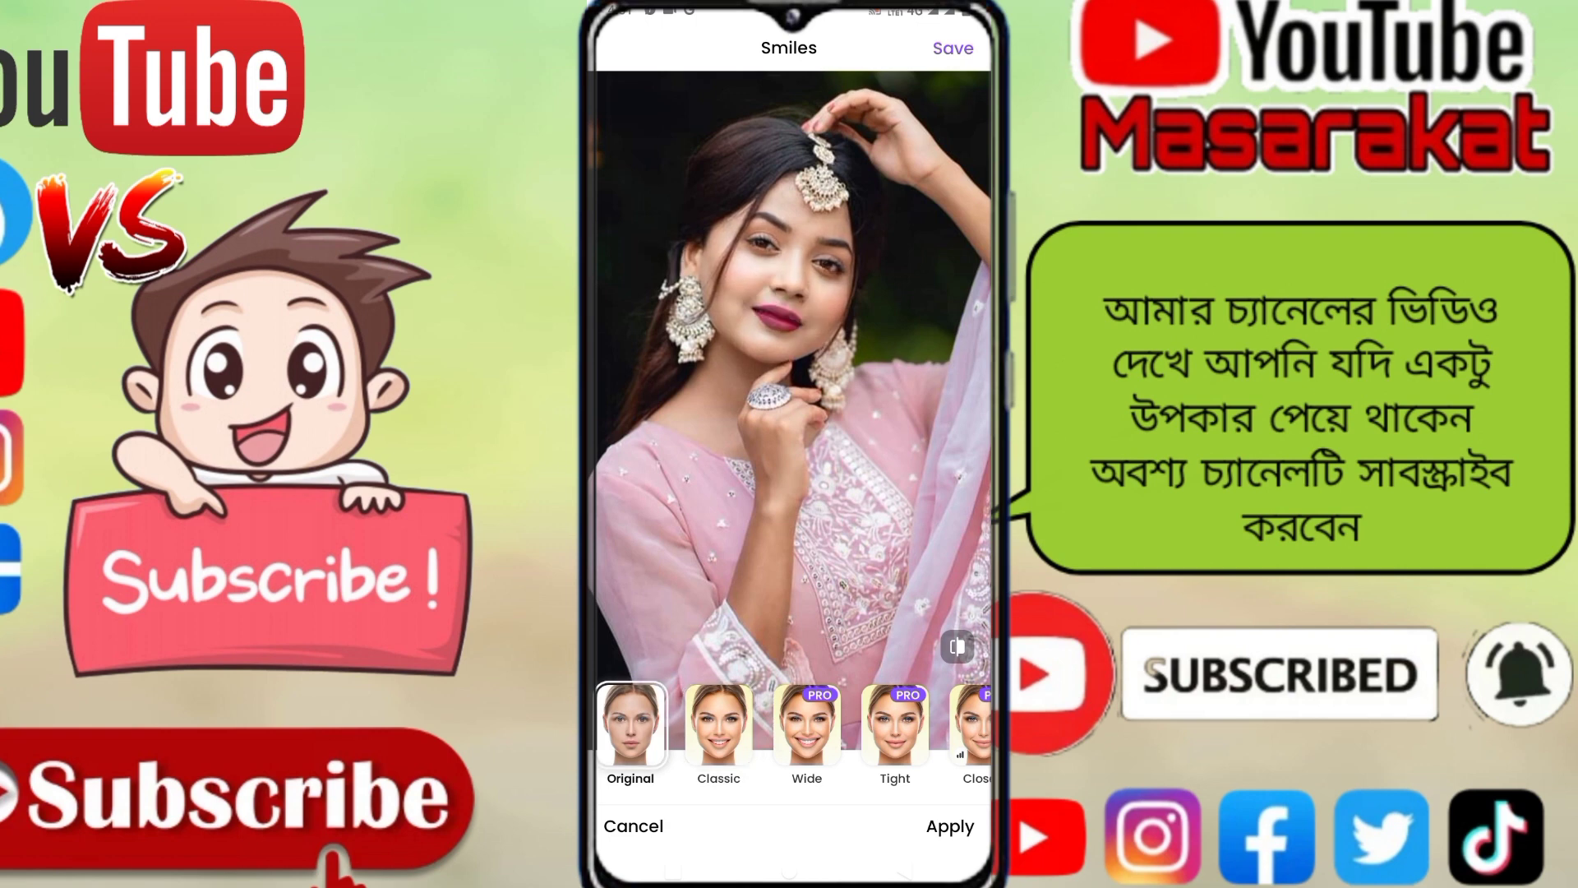
{"action": "left_click", "coordinate": [718, 723]}
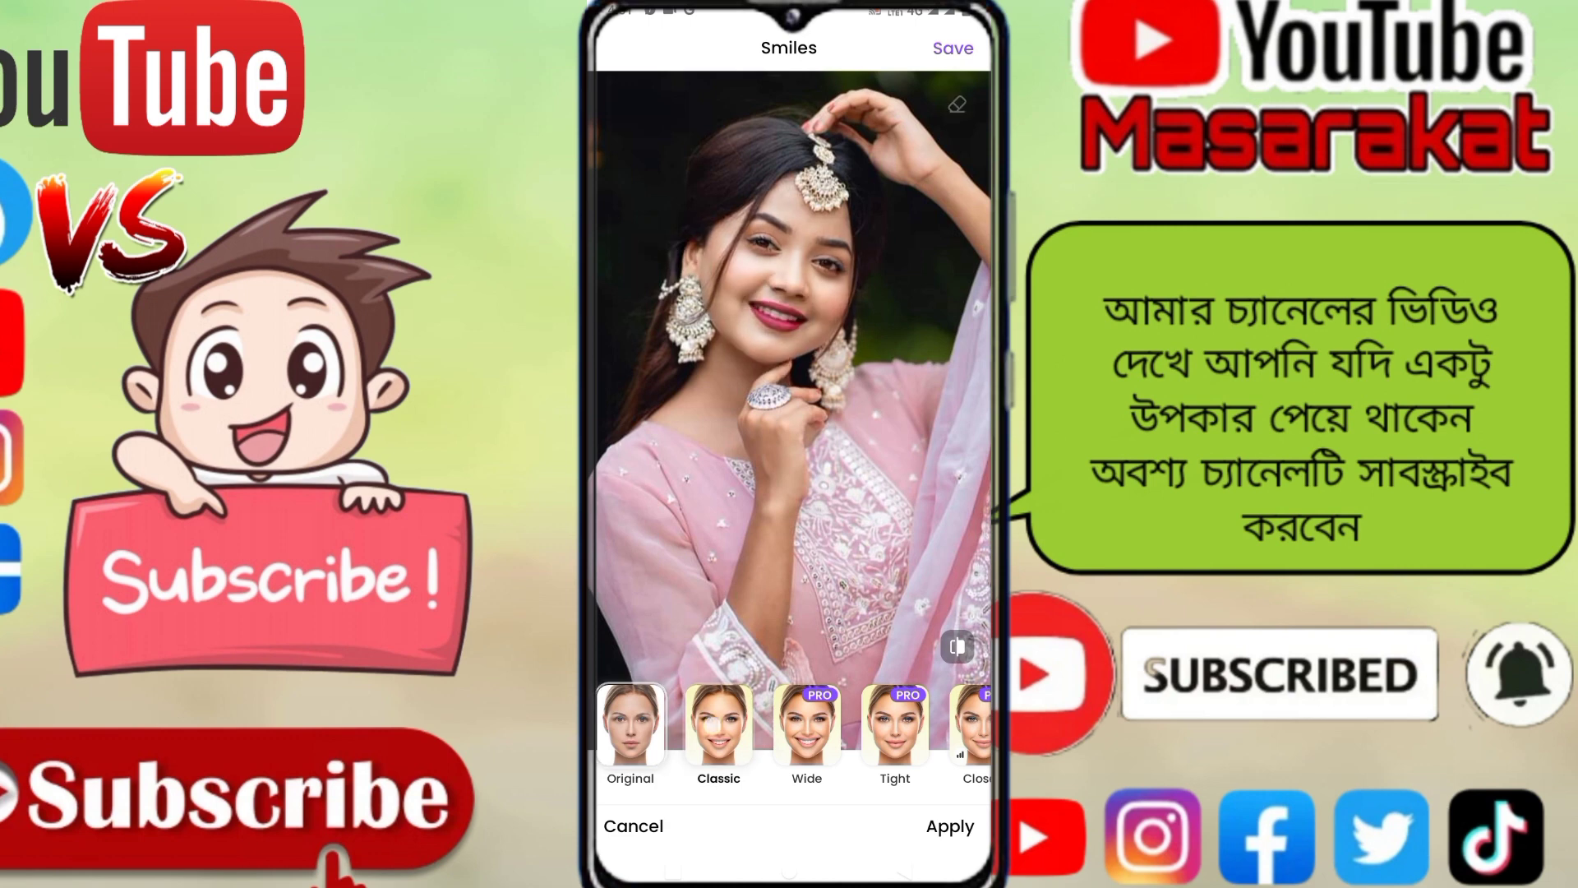
{"action": "left_click", "coordinate": [630, 723]}
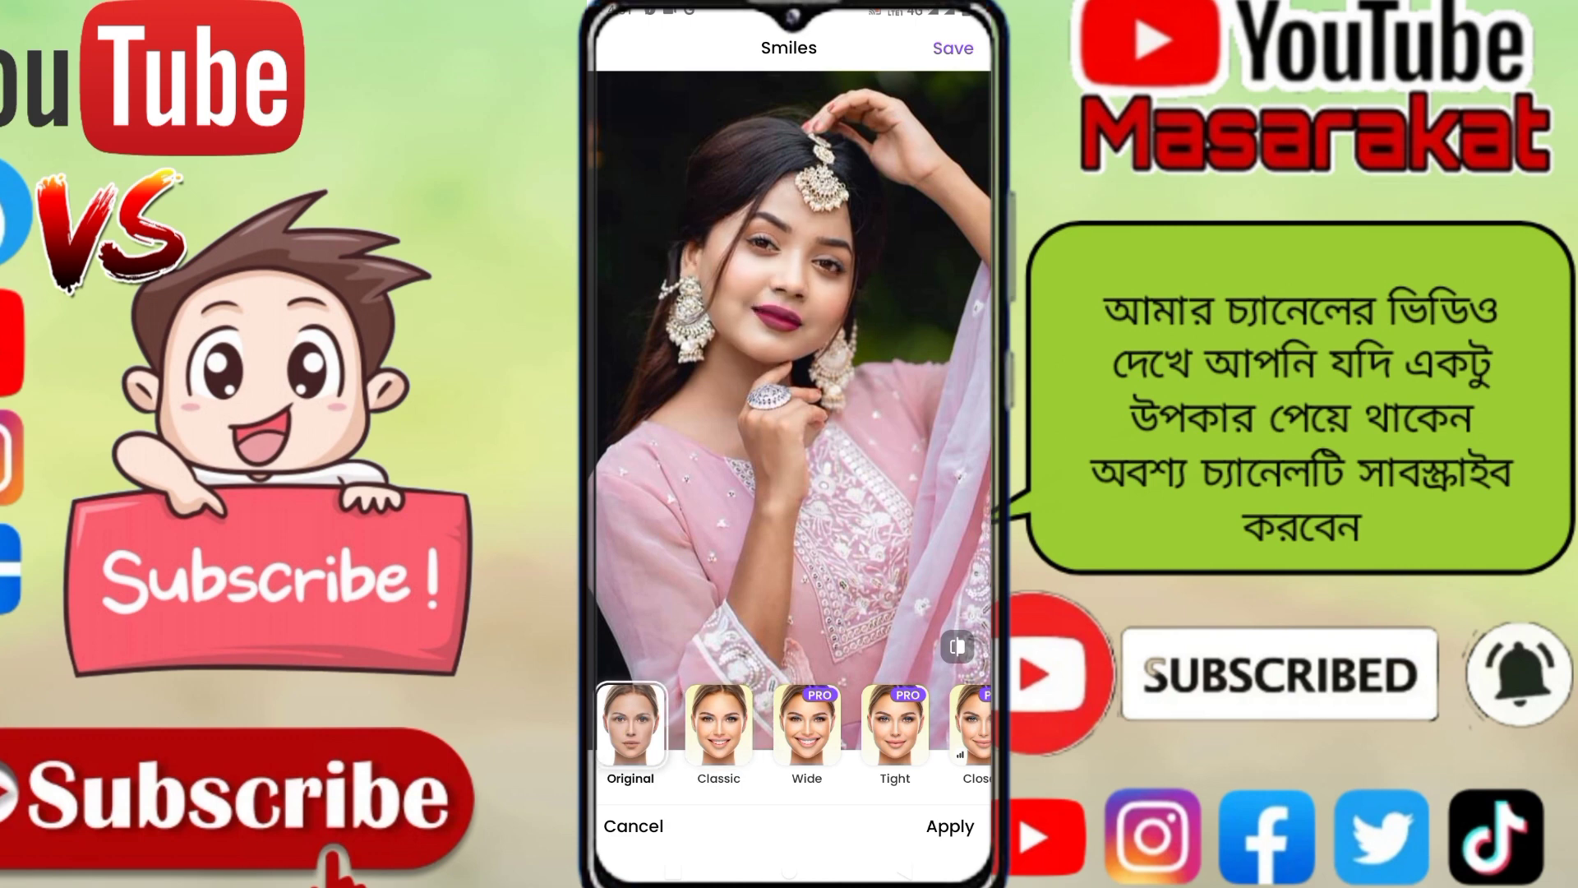
Compare a few more times, settle on the Classic smile, then switch to recent apps.
{"action": "left_click", "coordinate": [718, 723]}
{"action": "left_click", "coordinate": [631, 723]}
{"action": "left_click", "coordinate": [718, 723]}
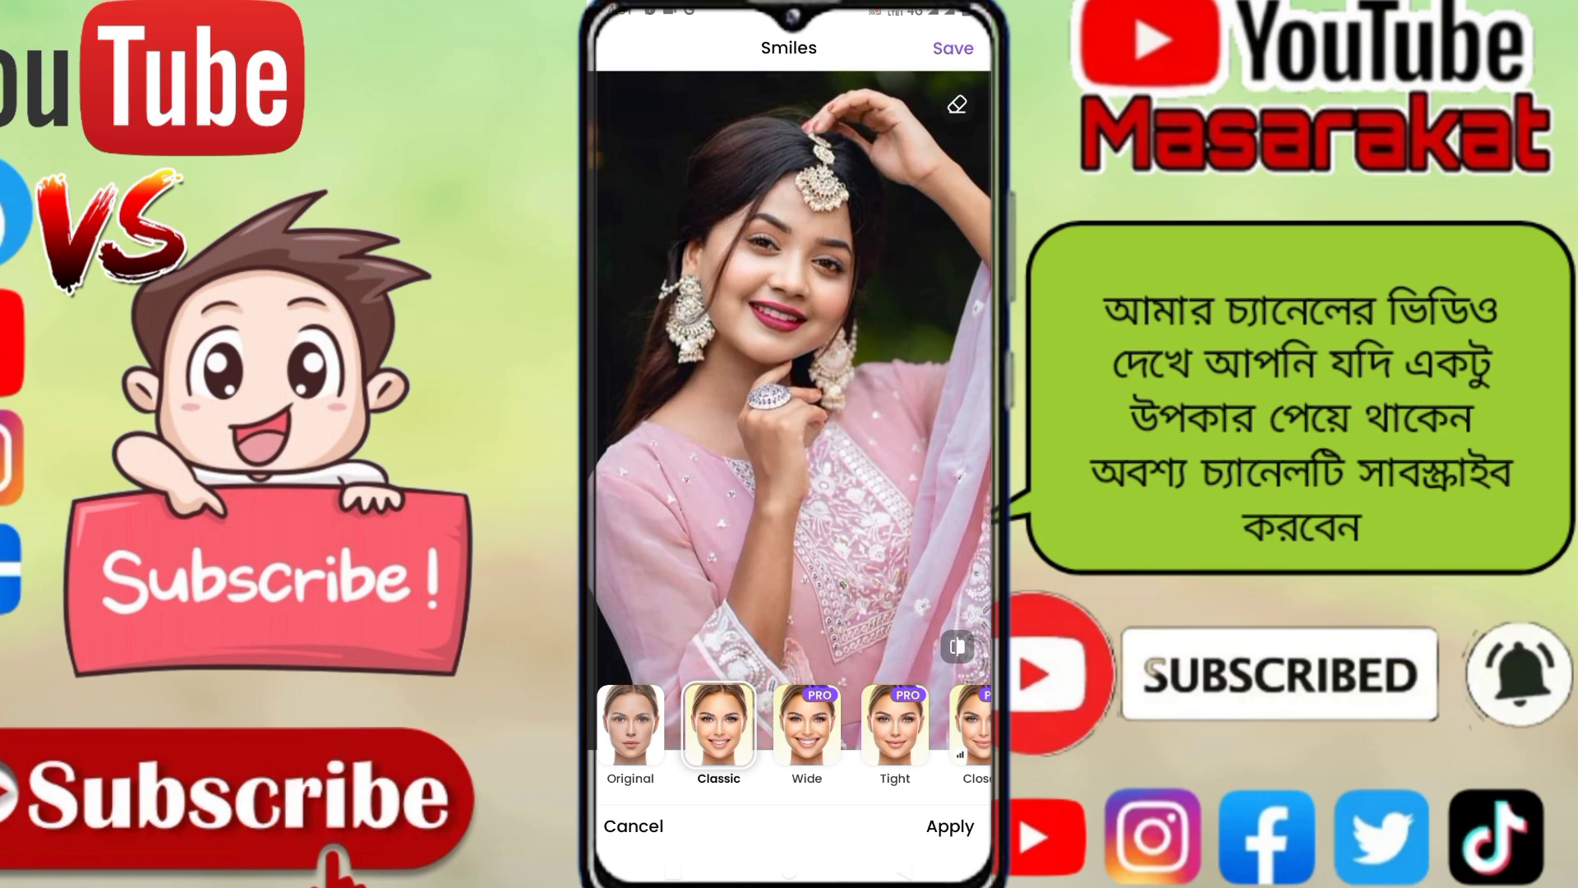
{"action": "left_click", "coordinate": [641, 729]}
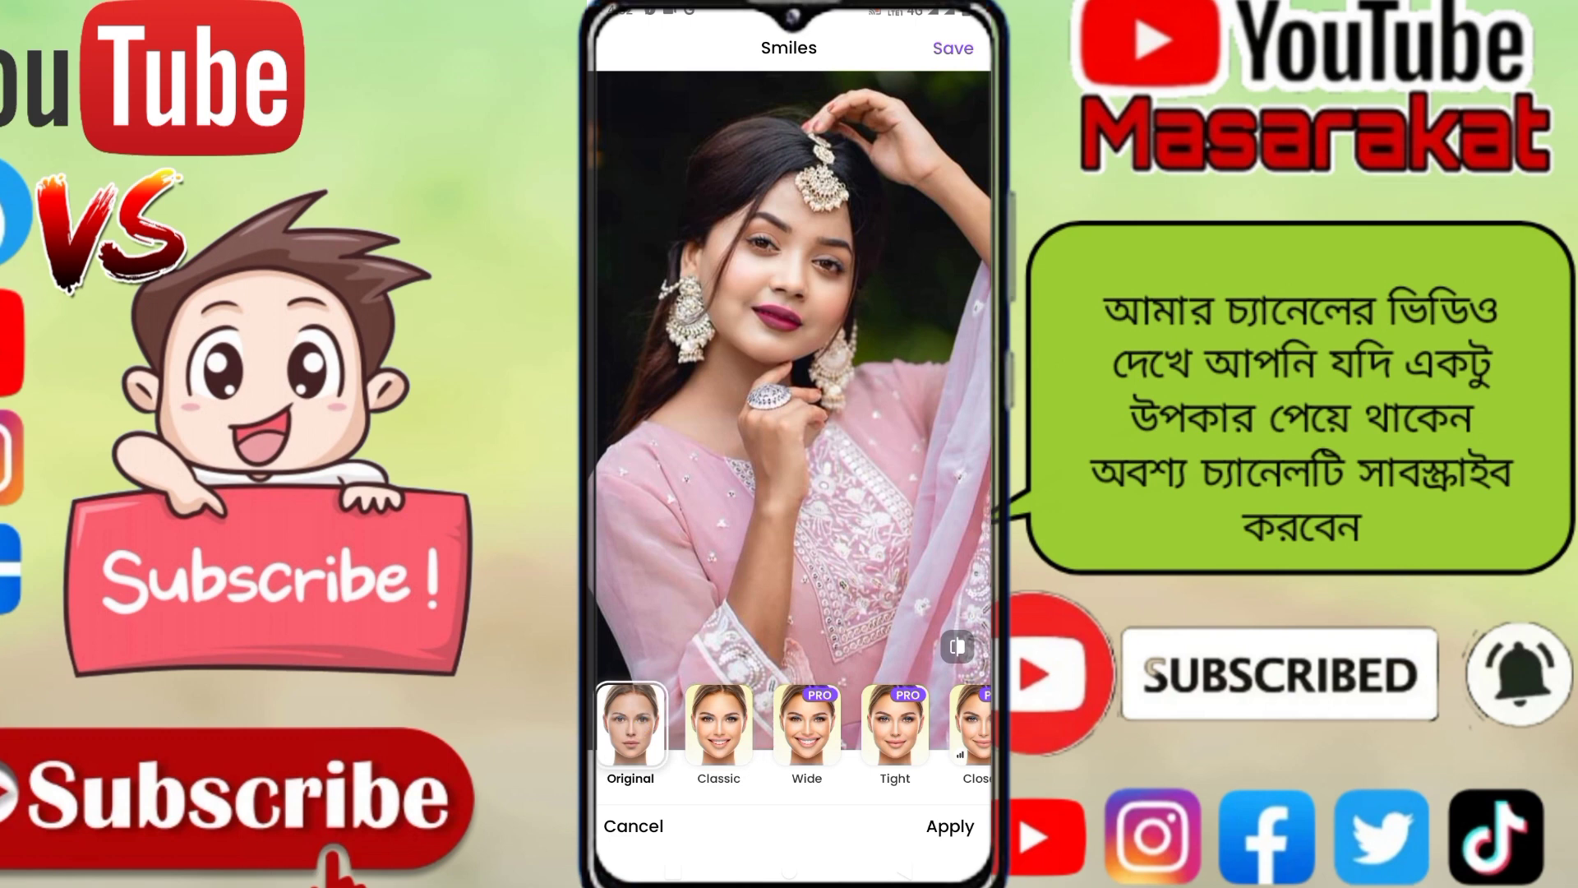
{"action": "left_click", "coordinate": [719, 725]}
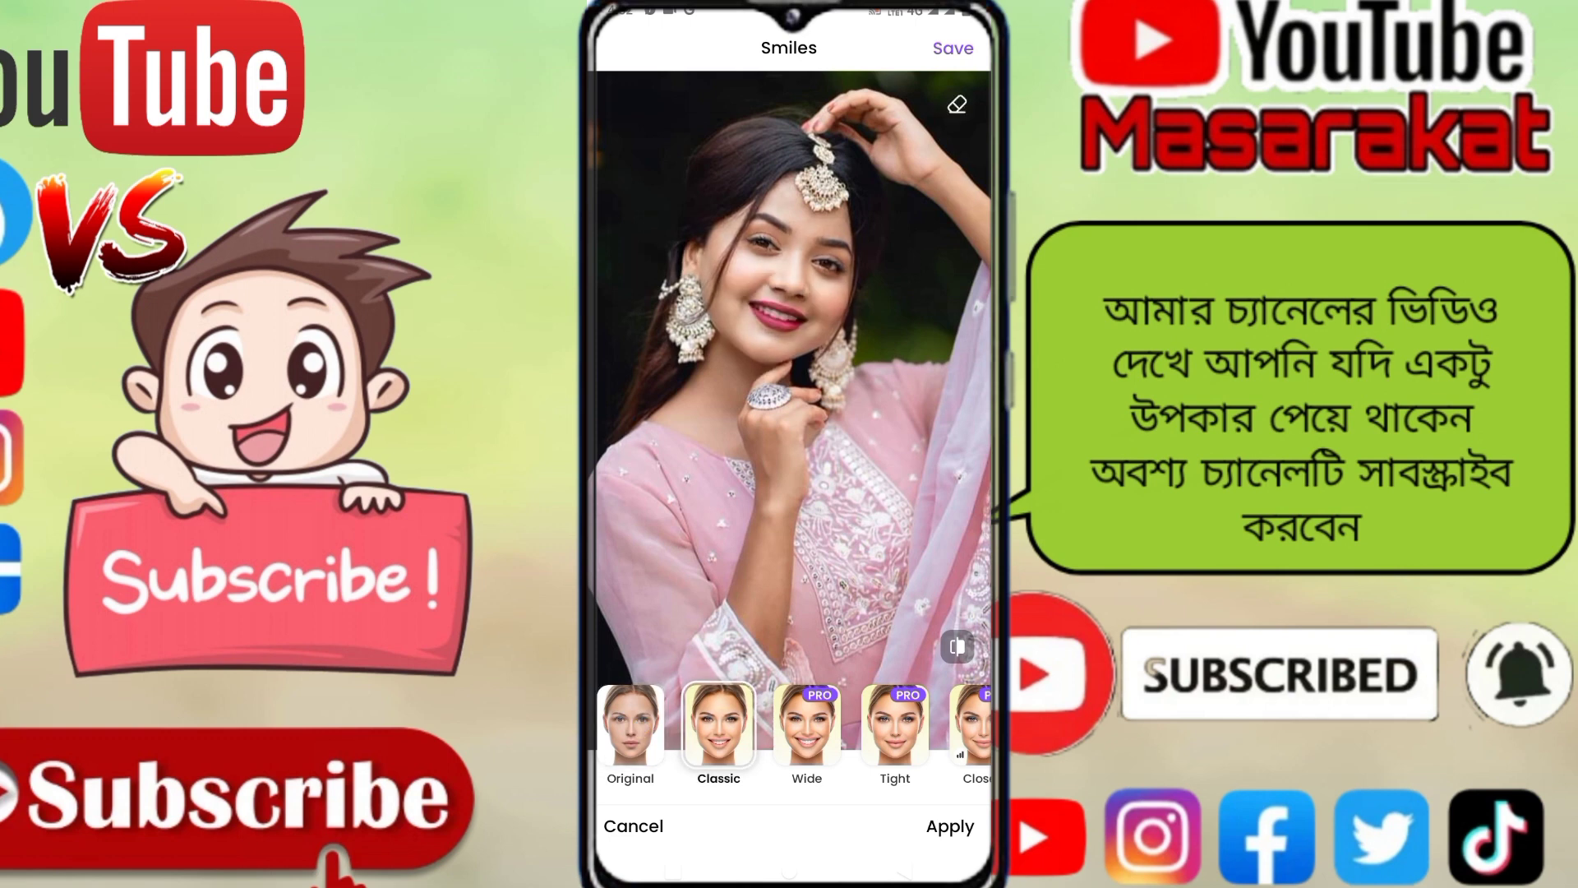
{"action": "left_click", "coordinate": [673, 870]}
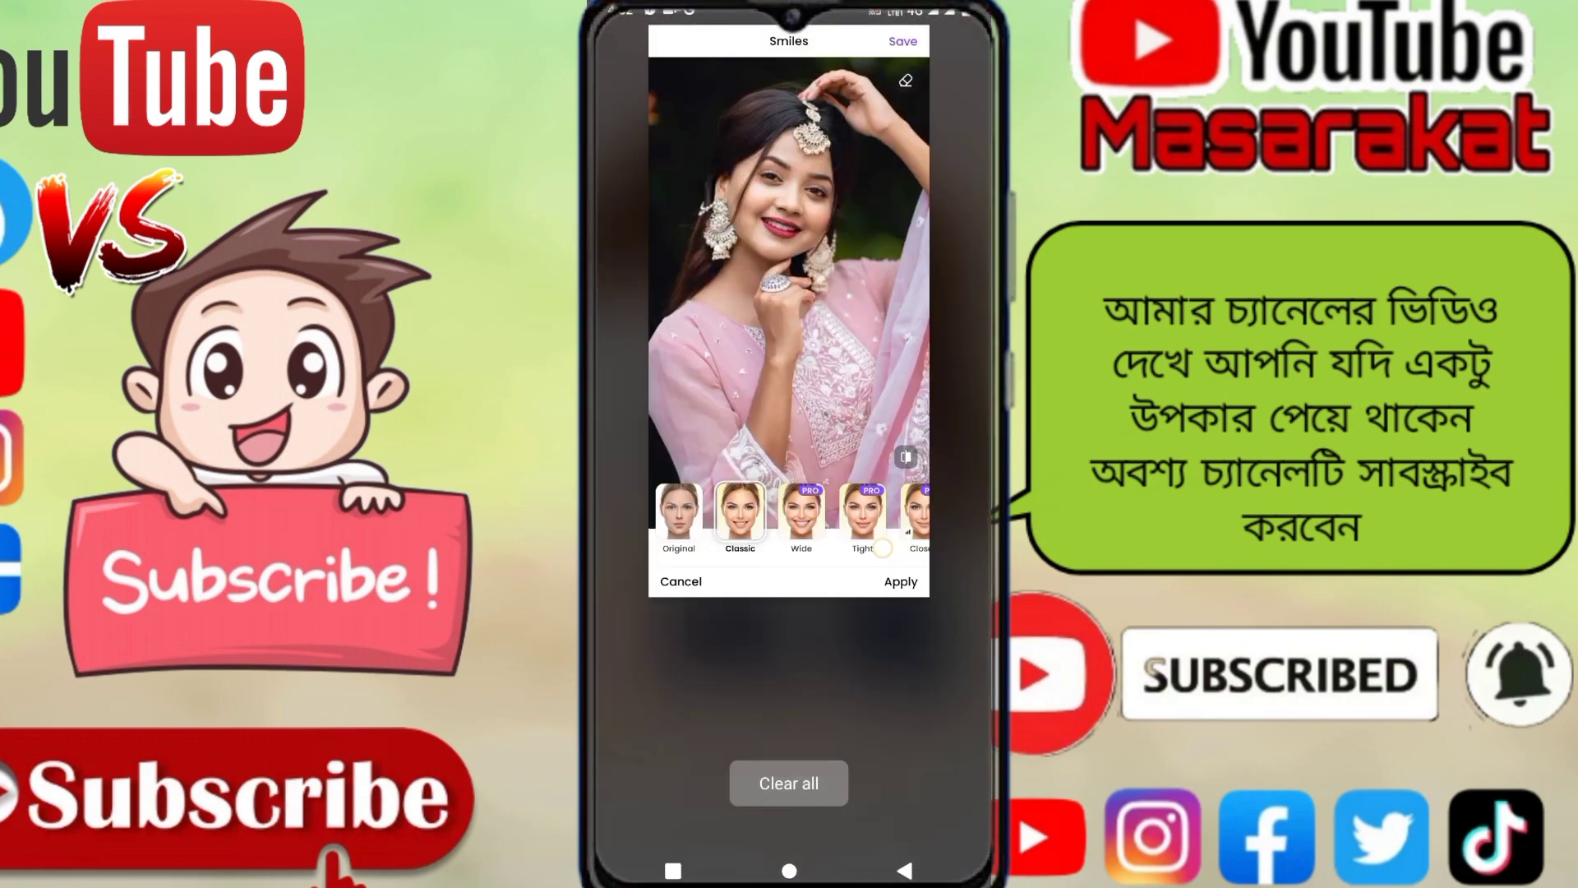
Return home, swipe three pages over, and launch the Google Play Store.
{"action": "left_click", "coordinate": [781, 781]}
{"action": "left_click_drag", "start_coordinate": [904, 411], "coordinate": [657, 411]}
{"action": "left_click_drag", "start_coordinate": [904, 411], "coordinate": [657, 411]}
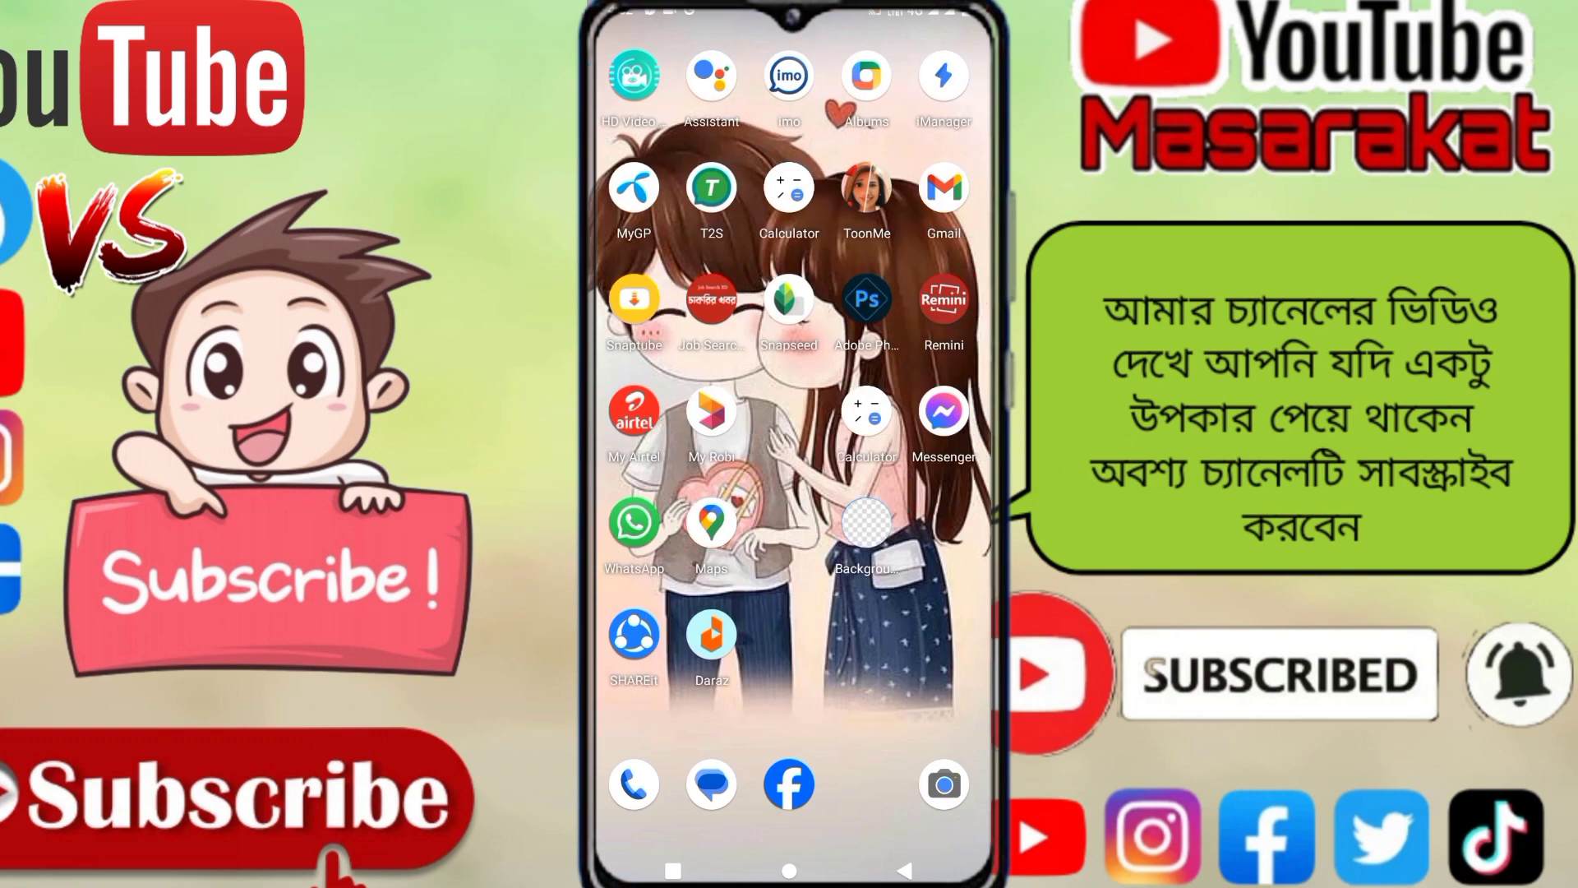
{"action": "left_click_drag", "start_coordinate": [904, 411], "coordinate": [658, 411]}
{"action": "left_click", "coordinate": [712, 411]}
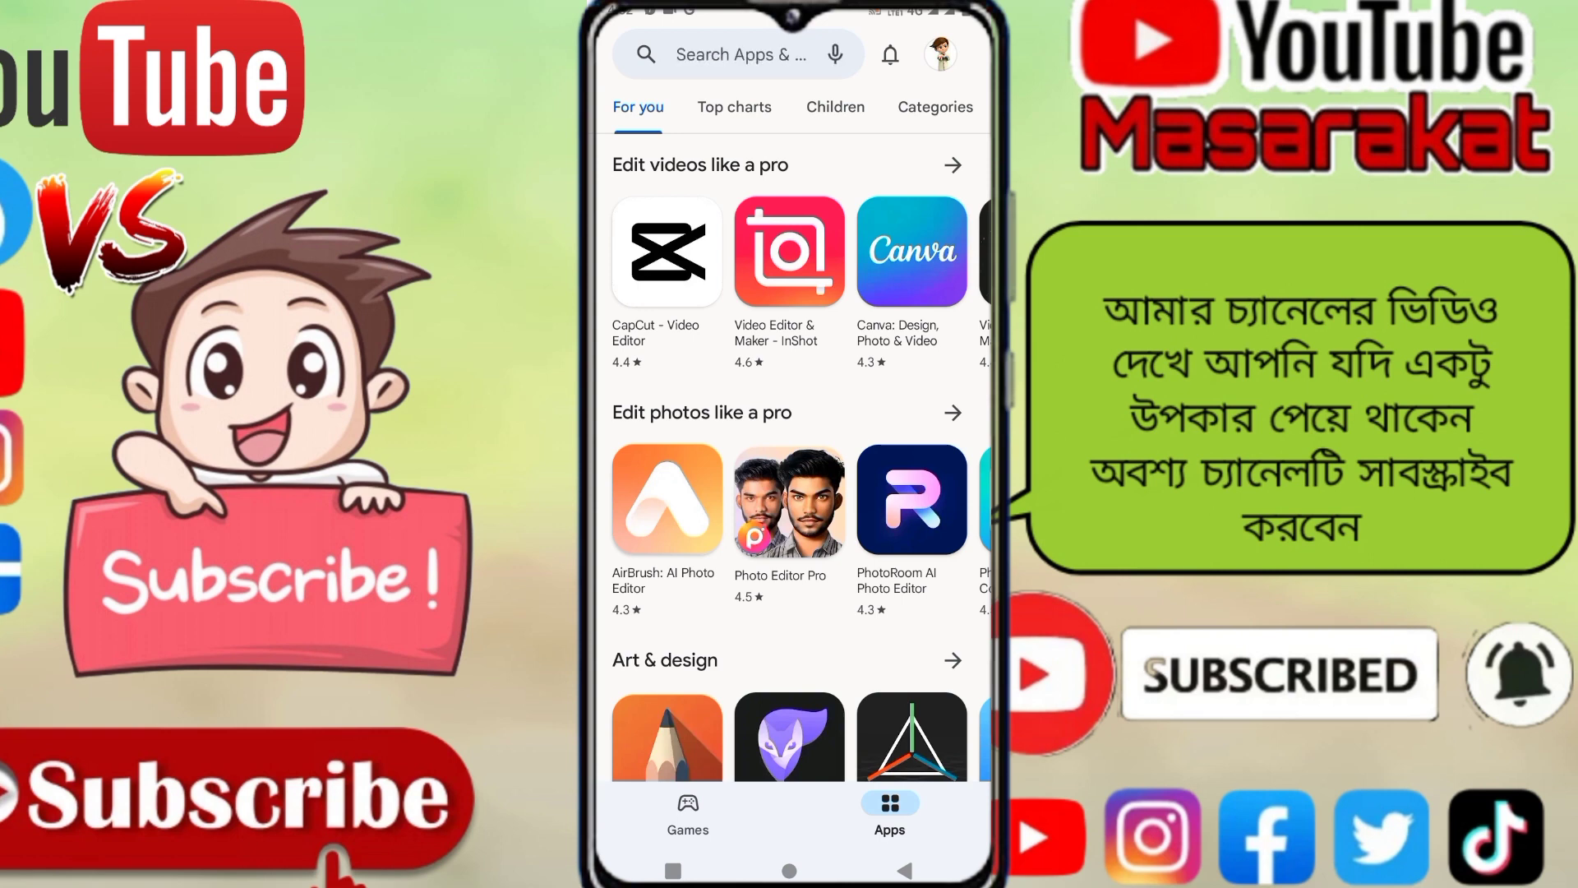
Search Google Play for 'faceapp' and install FaceApp: Face Editor.
{"action": "left_click", "coordinate": [771, 71]}
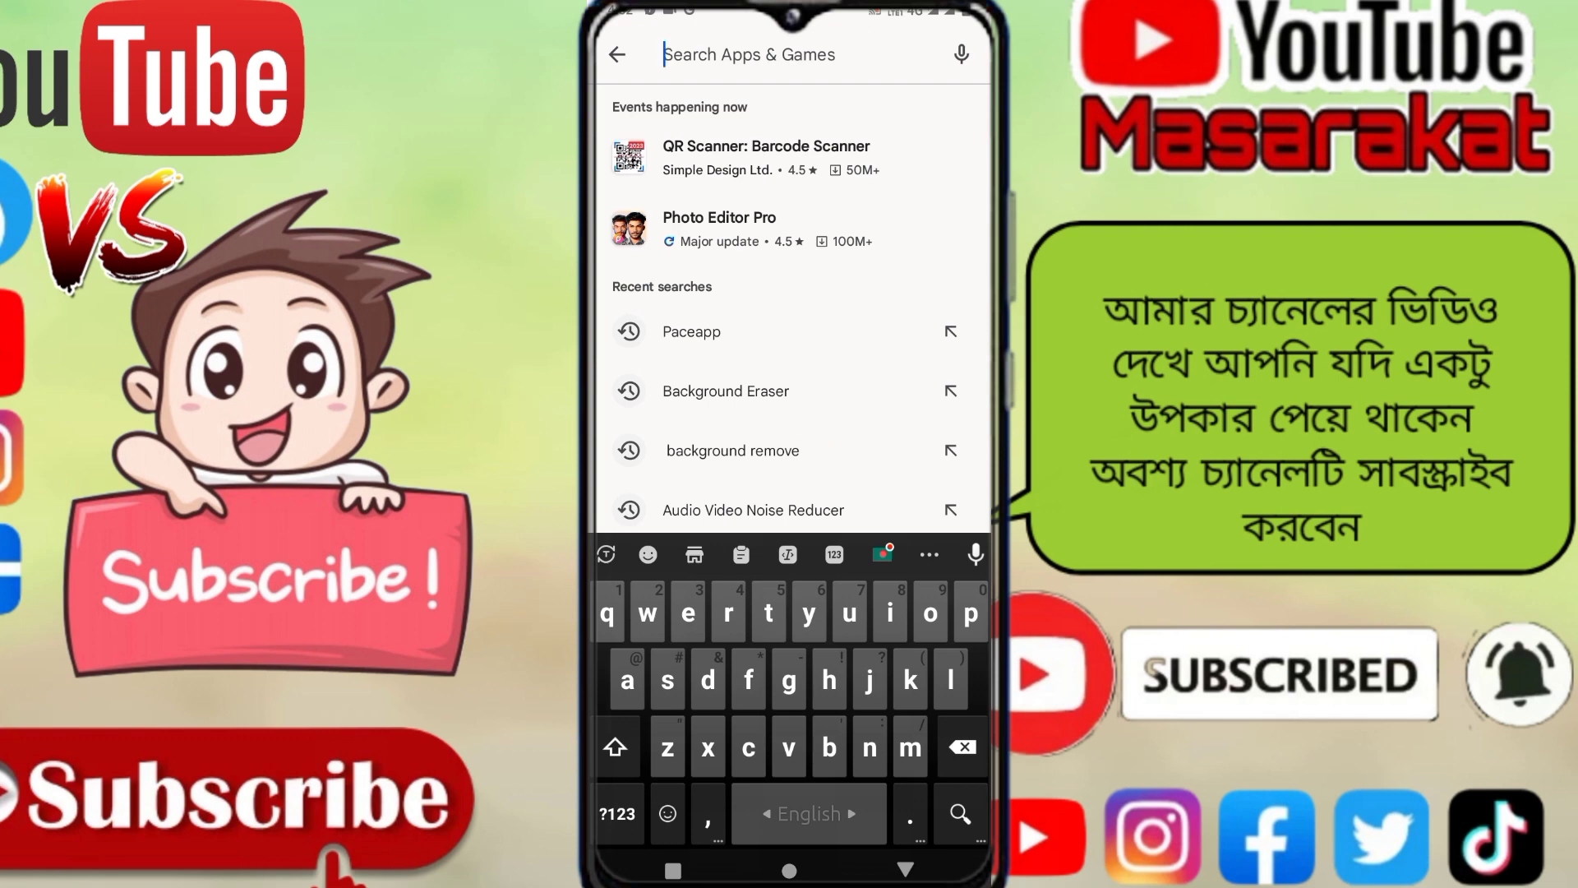
{"action": "type", "text": "fa"}
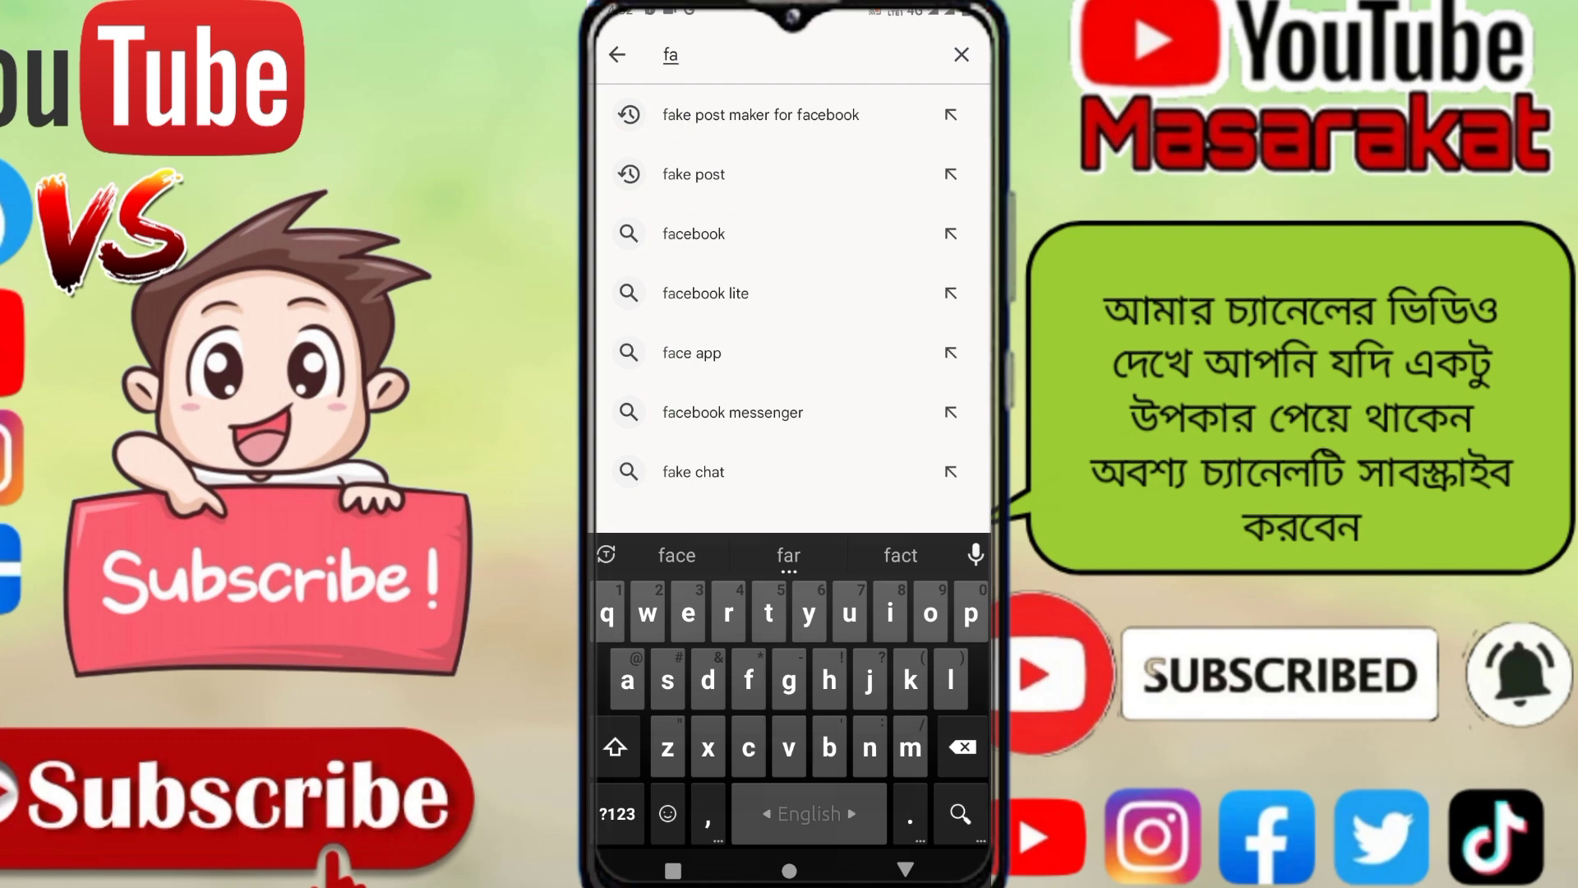
{"action": "type", "text": "ce"}
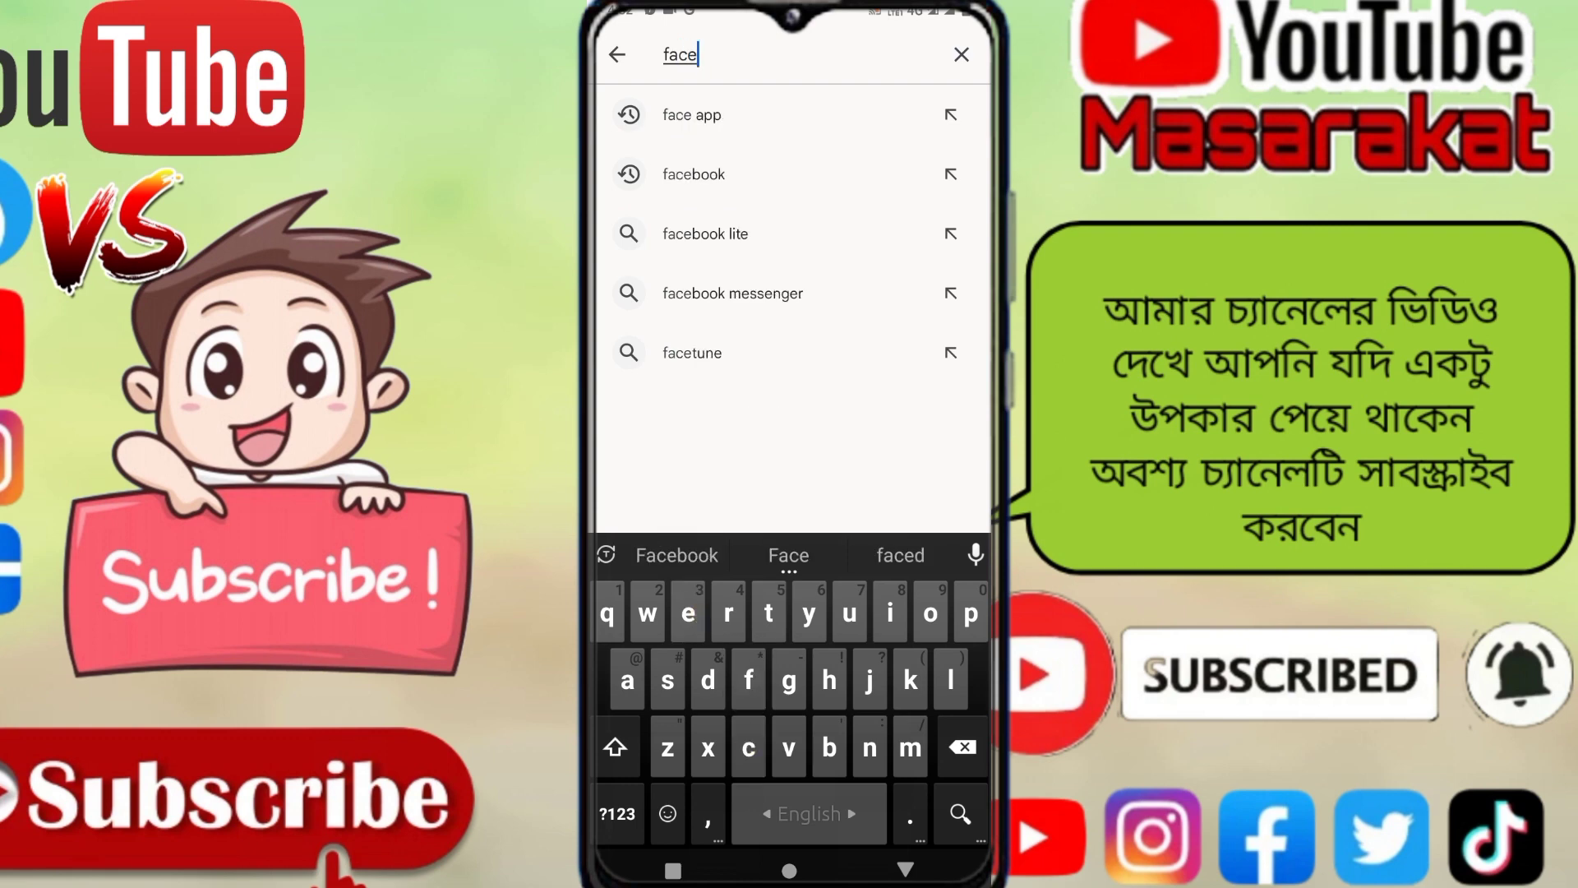
{"action": "type", "text": "app"}
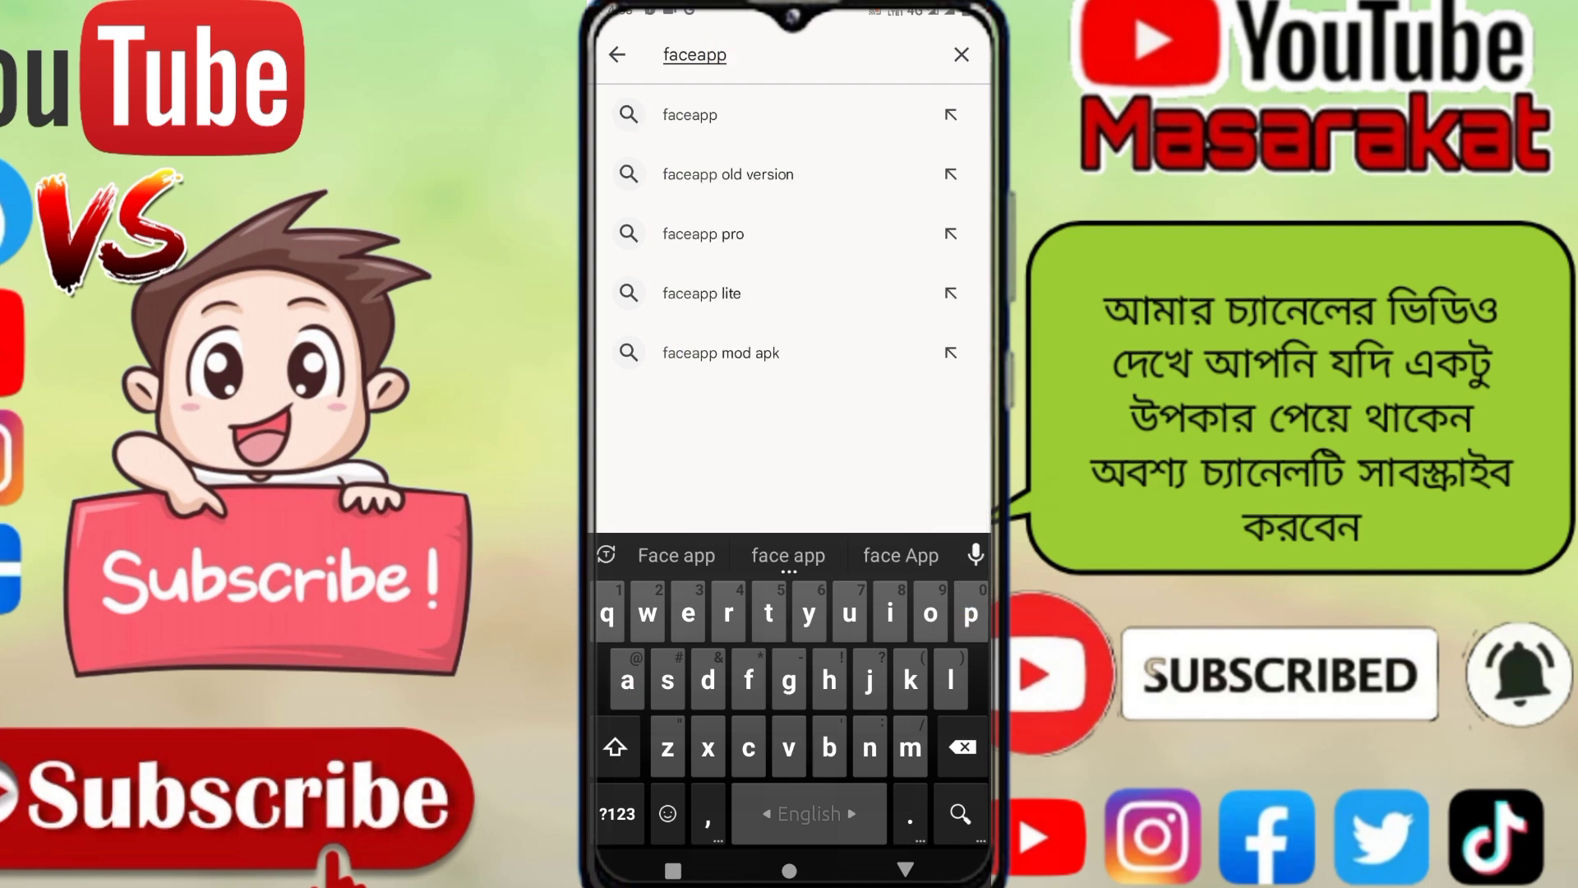
{"action": "key", "text": "Return"}
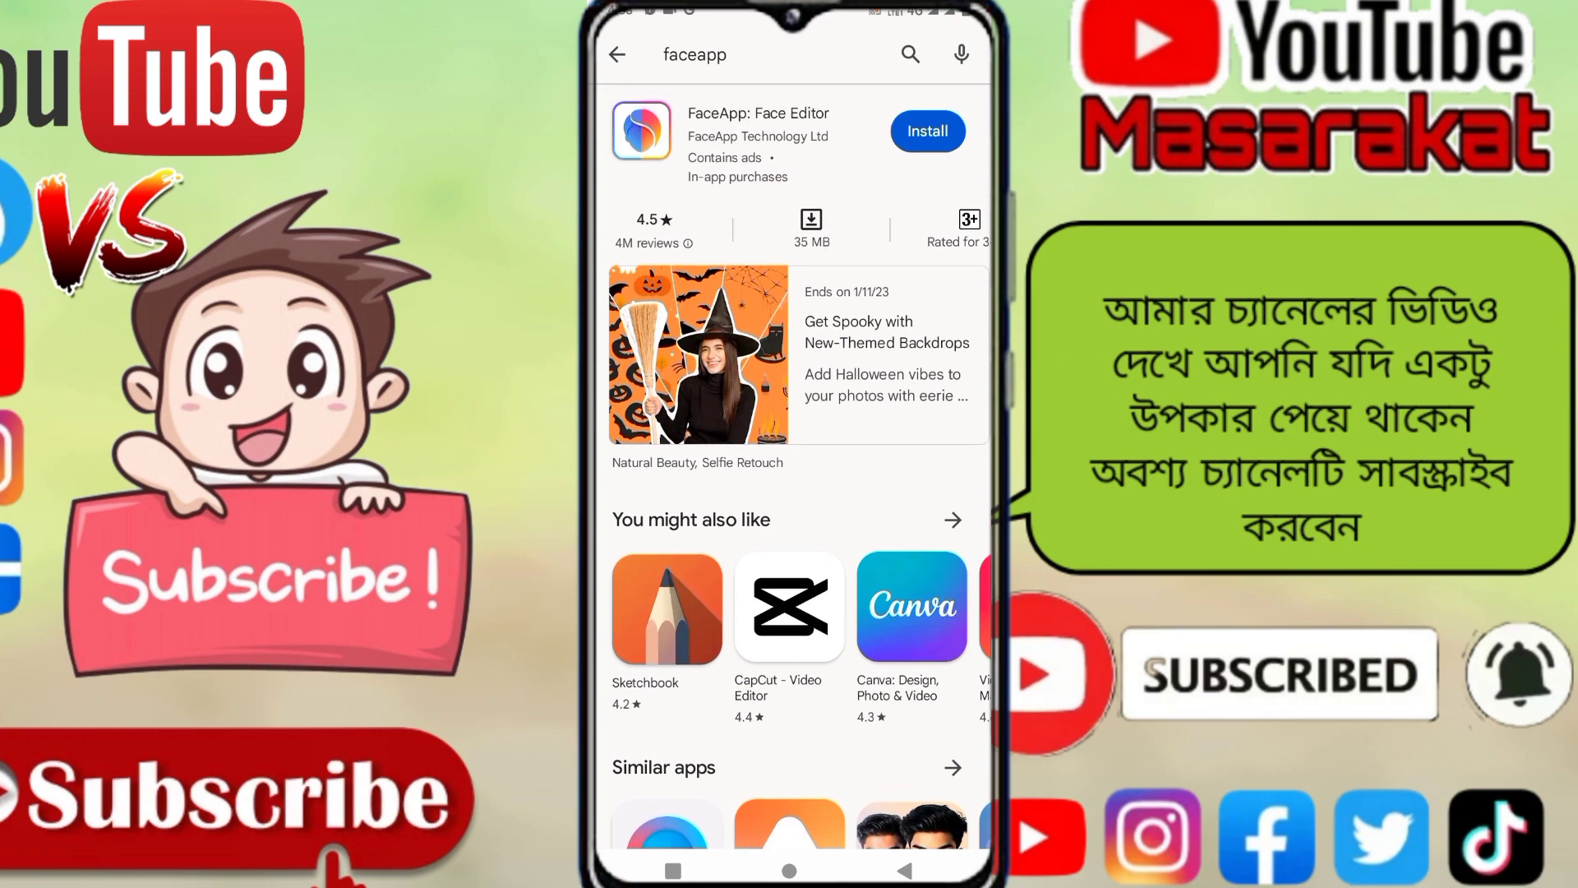
{"action": "left_click", "coordinate": [927, 131]}
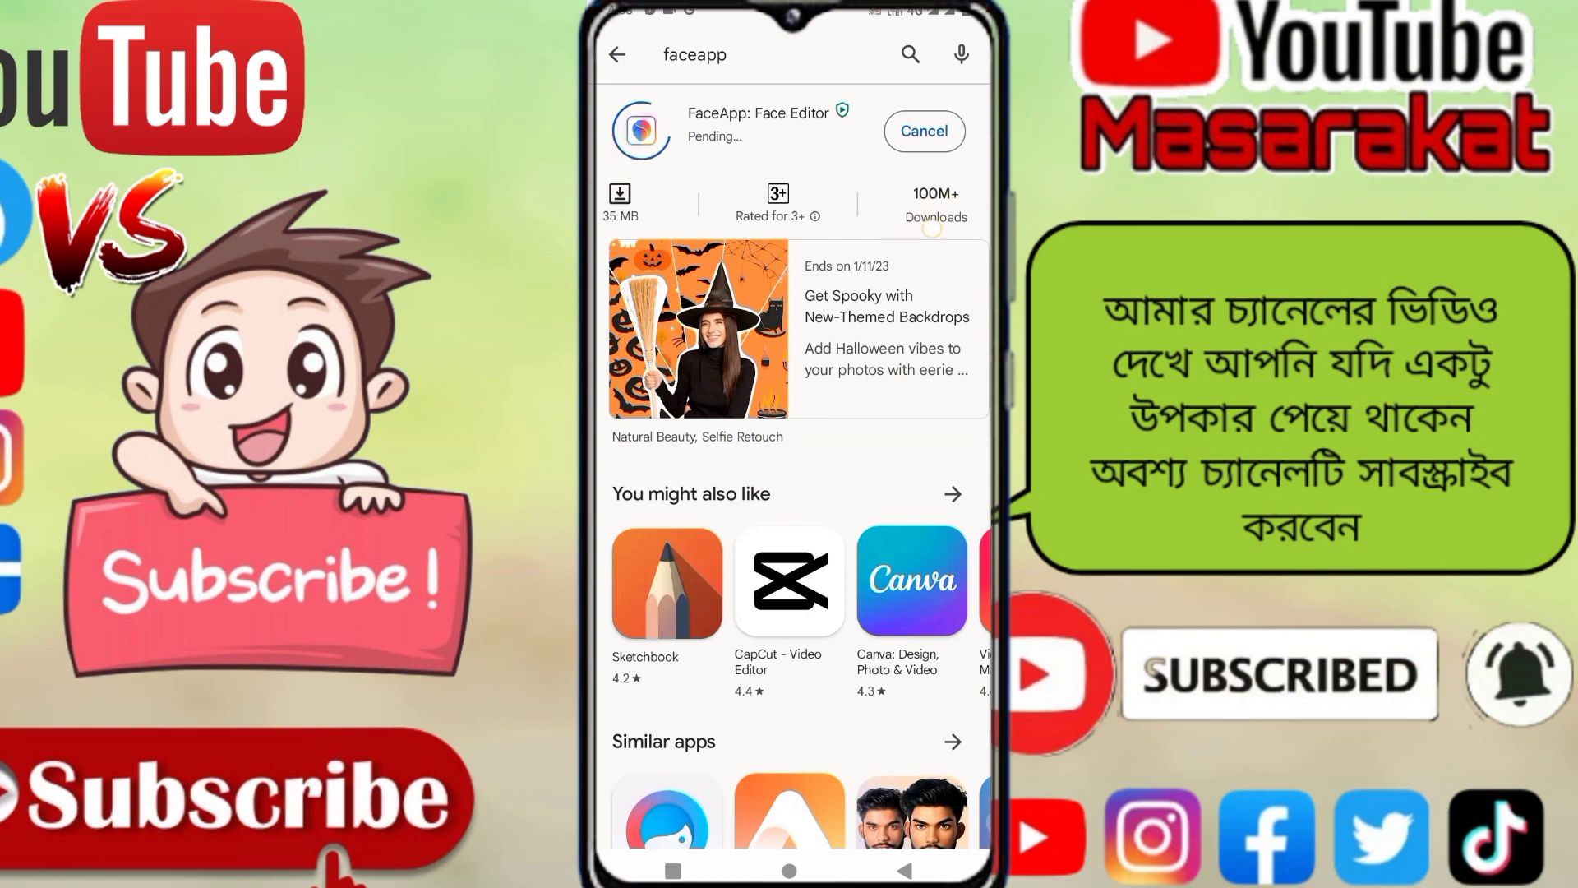
{"action": "mouse_move", "coordinate": [870, 212]}
{"action": "left_mouse_down"}
{"action": "mouse_move", "coordinate": [924, 213]}
{"action": "mouse_move", "coordinate": [876, 212]}
{"action": "left_mouse_up"}
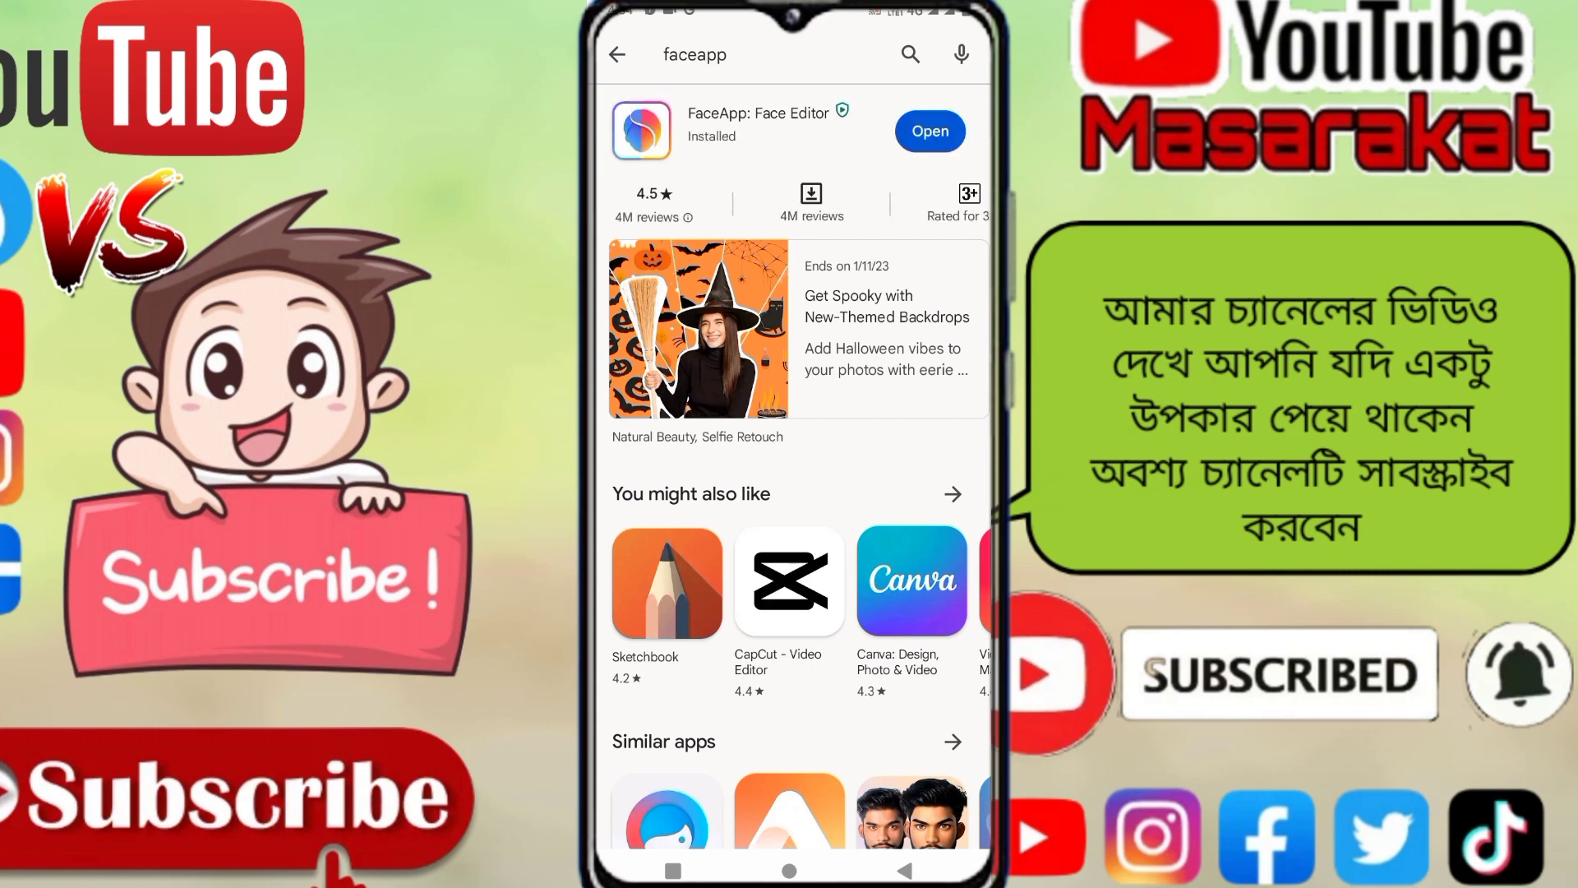
Launch FaceApp, skip the intro pages and PRO offer, and allow photo and media access.
{"action": "left_click", "coordinate": [930, 131]}
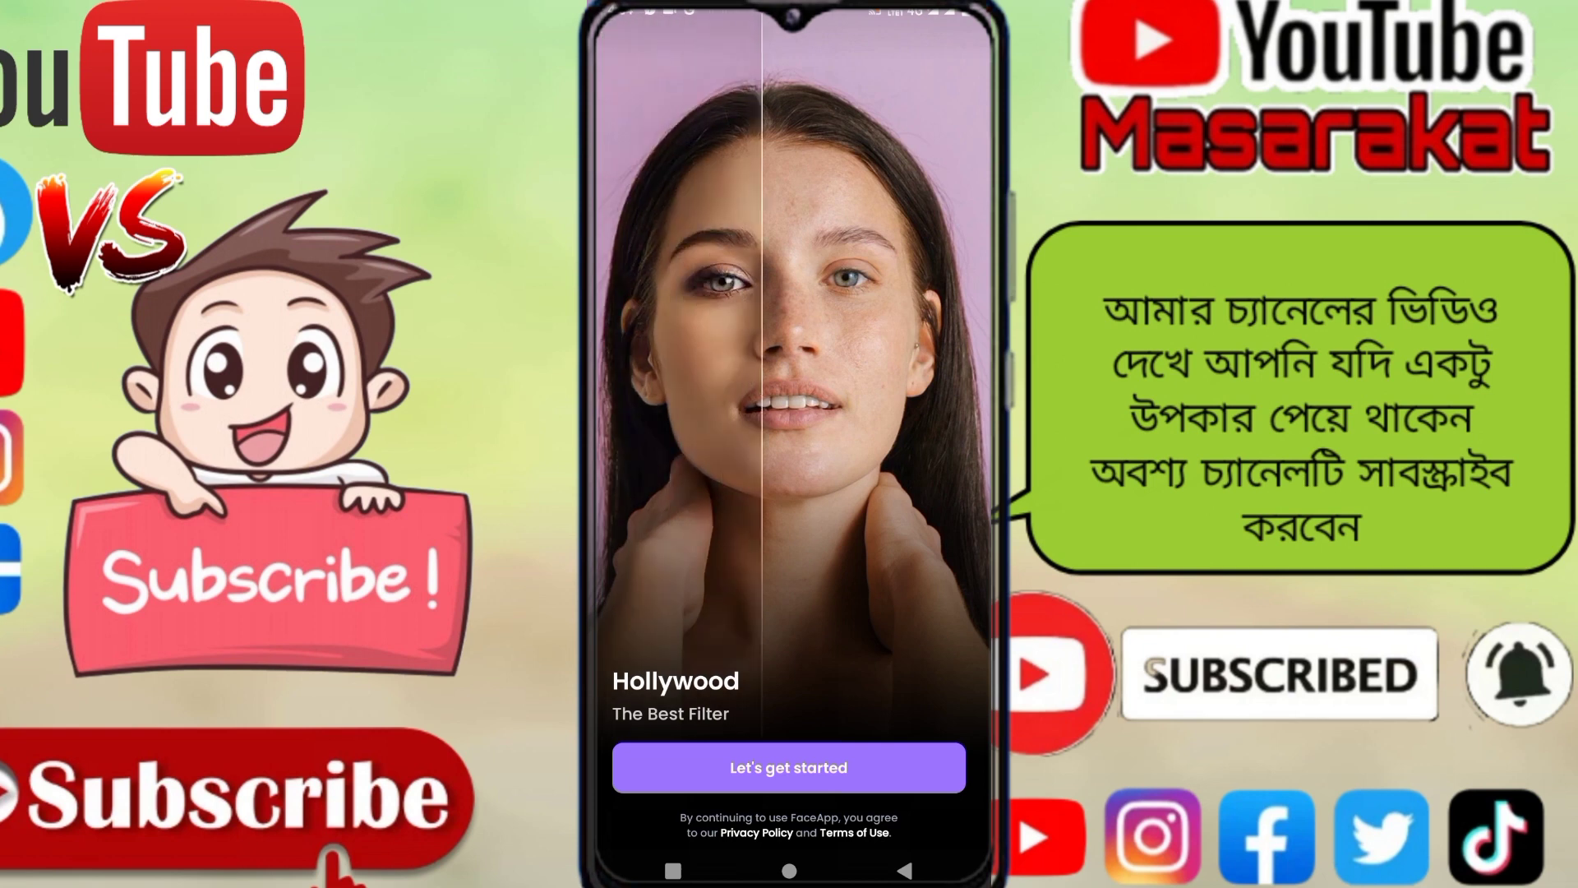
{"action": "left_click", "coordinate": [813, 766]}
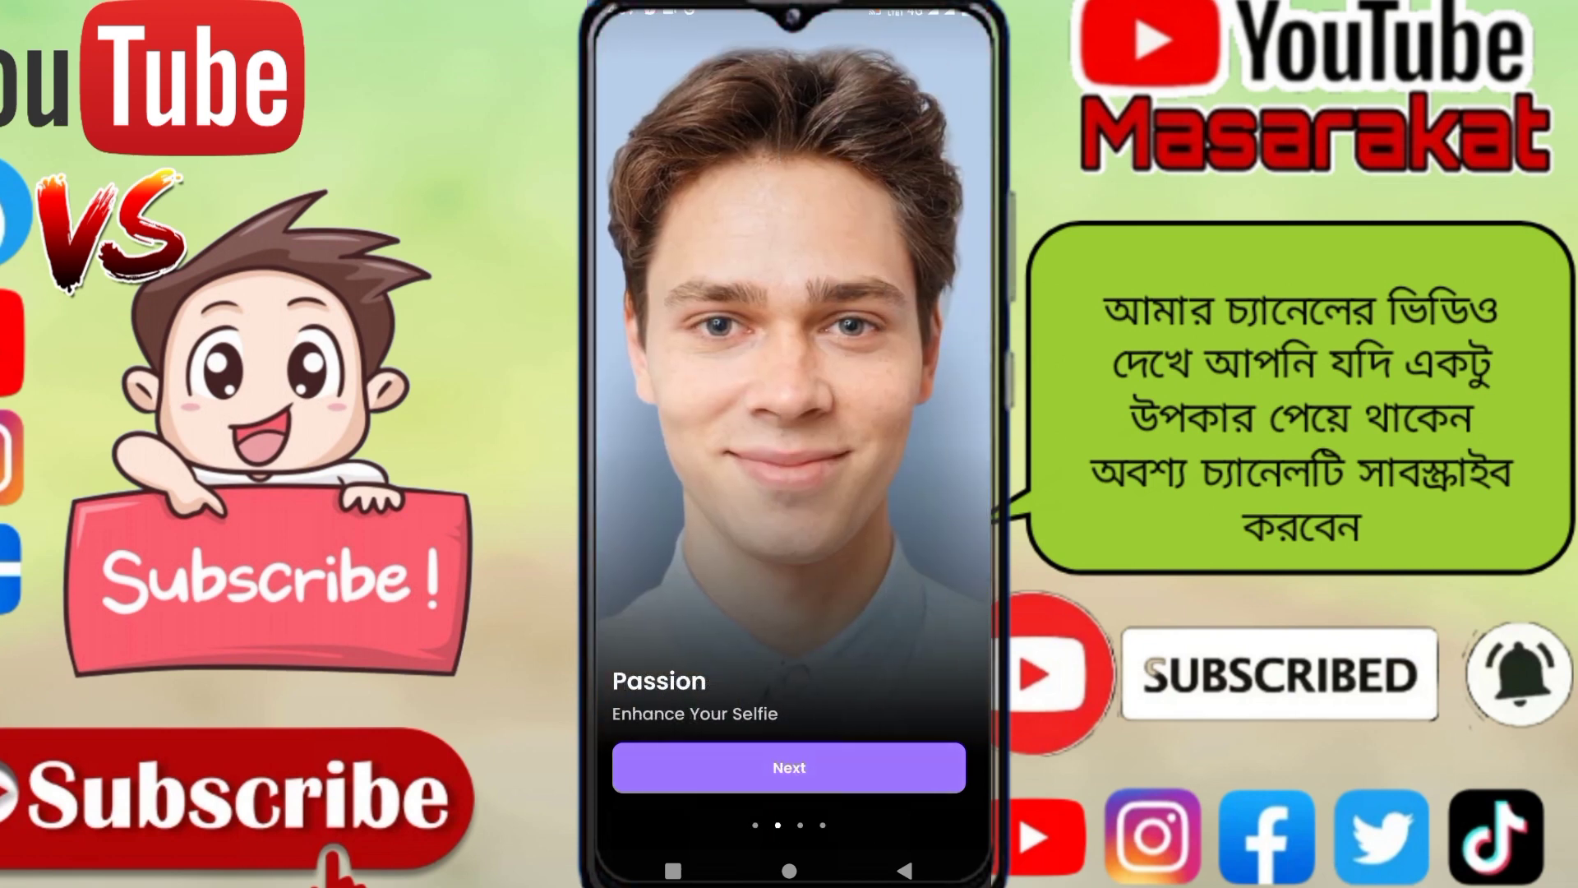
{"action": "left_click", "coordinate": [789, 767]}
{"action": "left_click", "coordinate": [789, 767]}
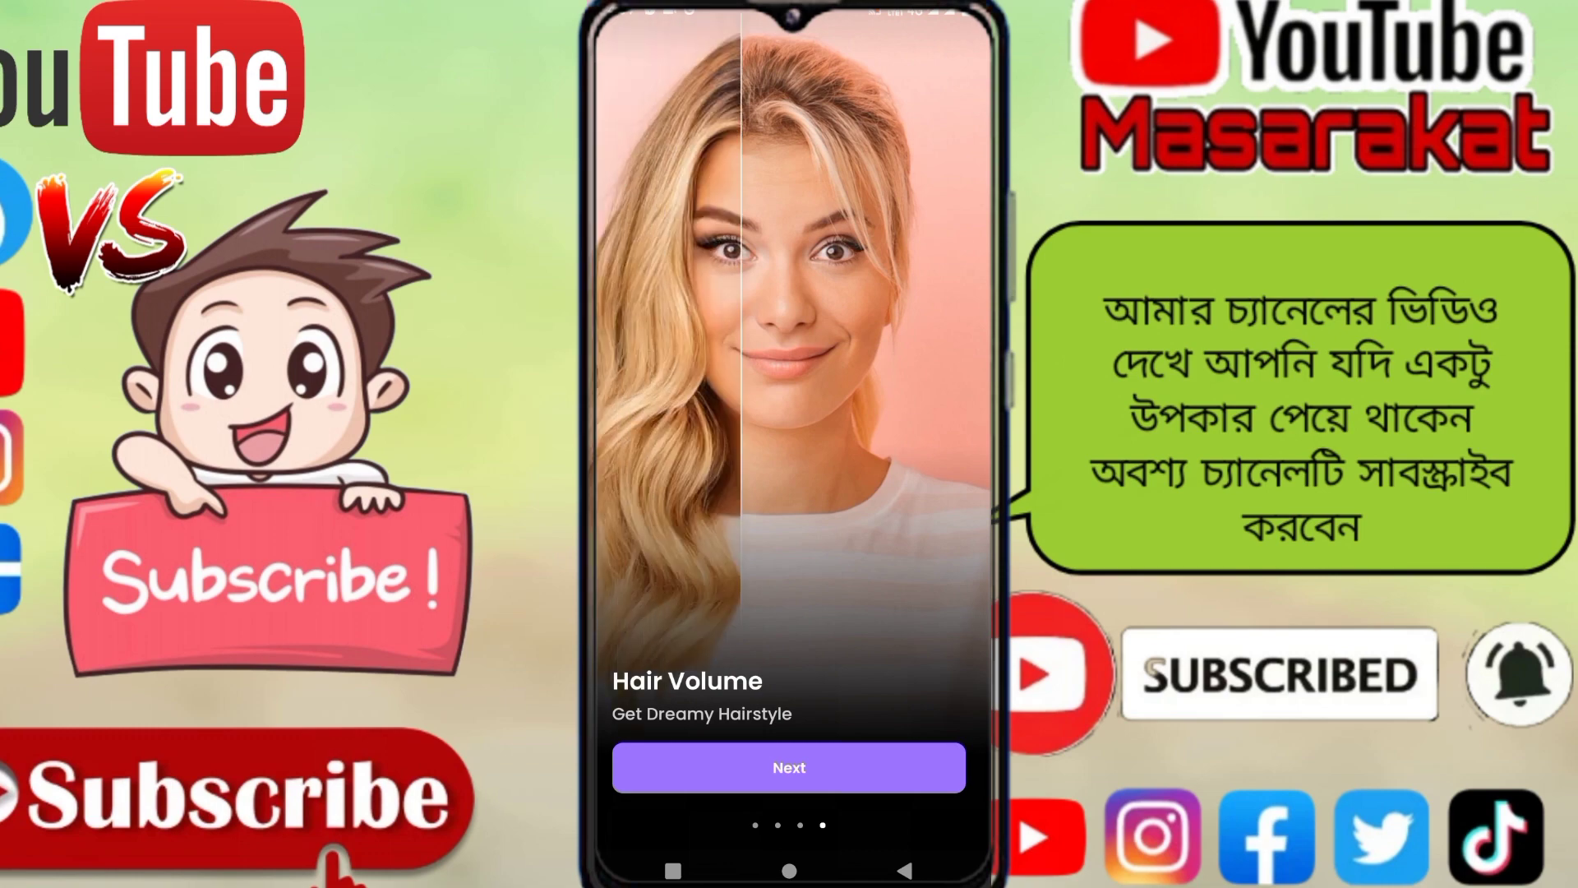
{"action": "left_click", "coordinate": [785, 767]}
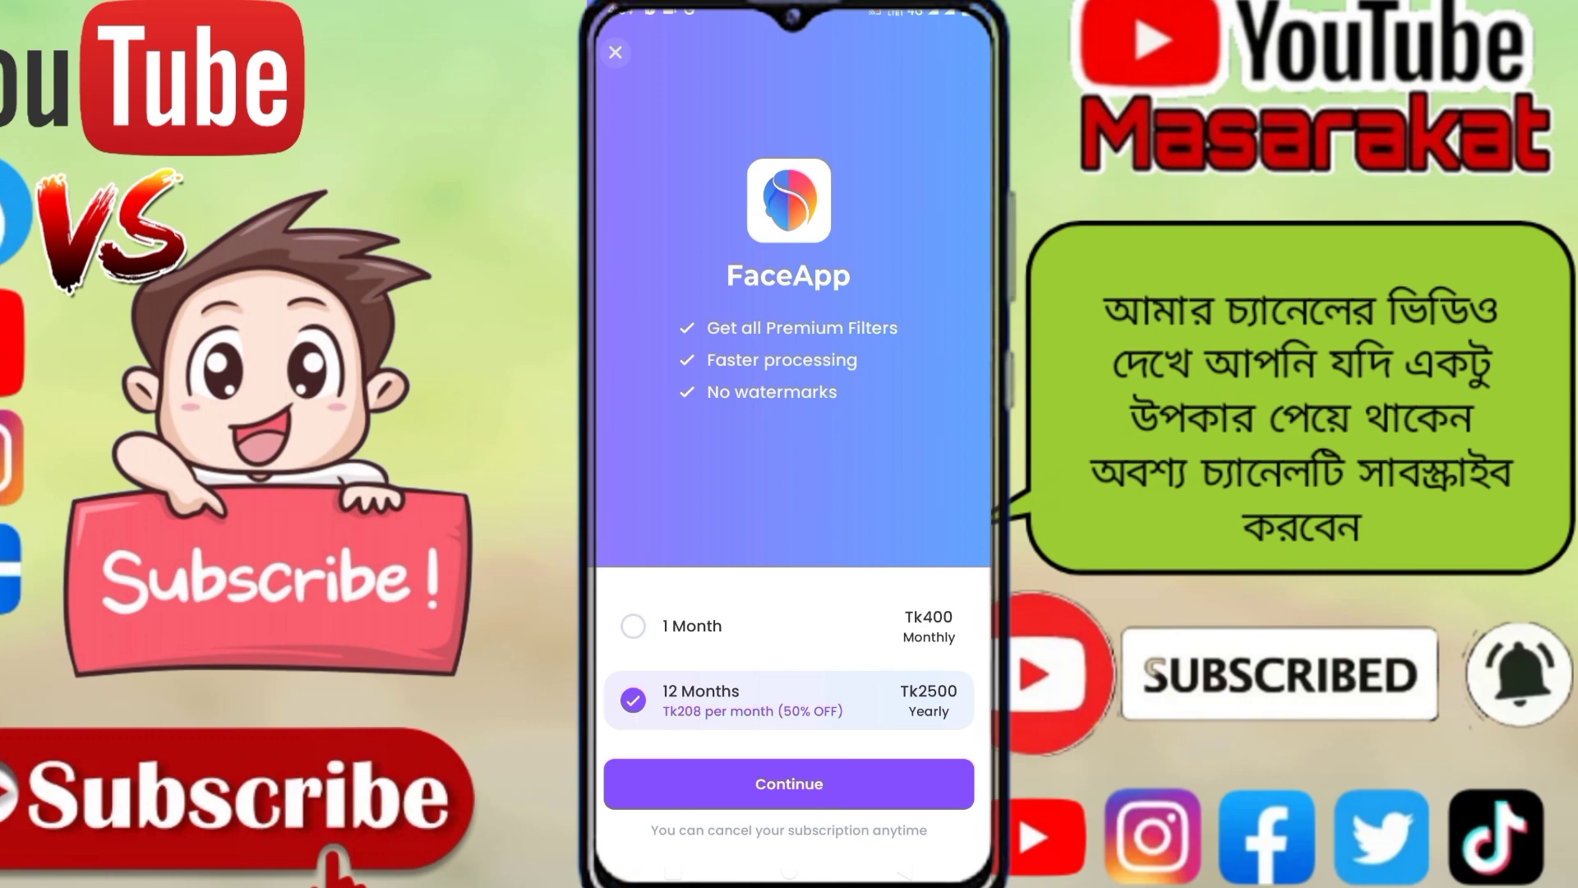
{"action": "left_click", "coordinate": [615, 51]}
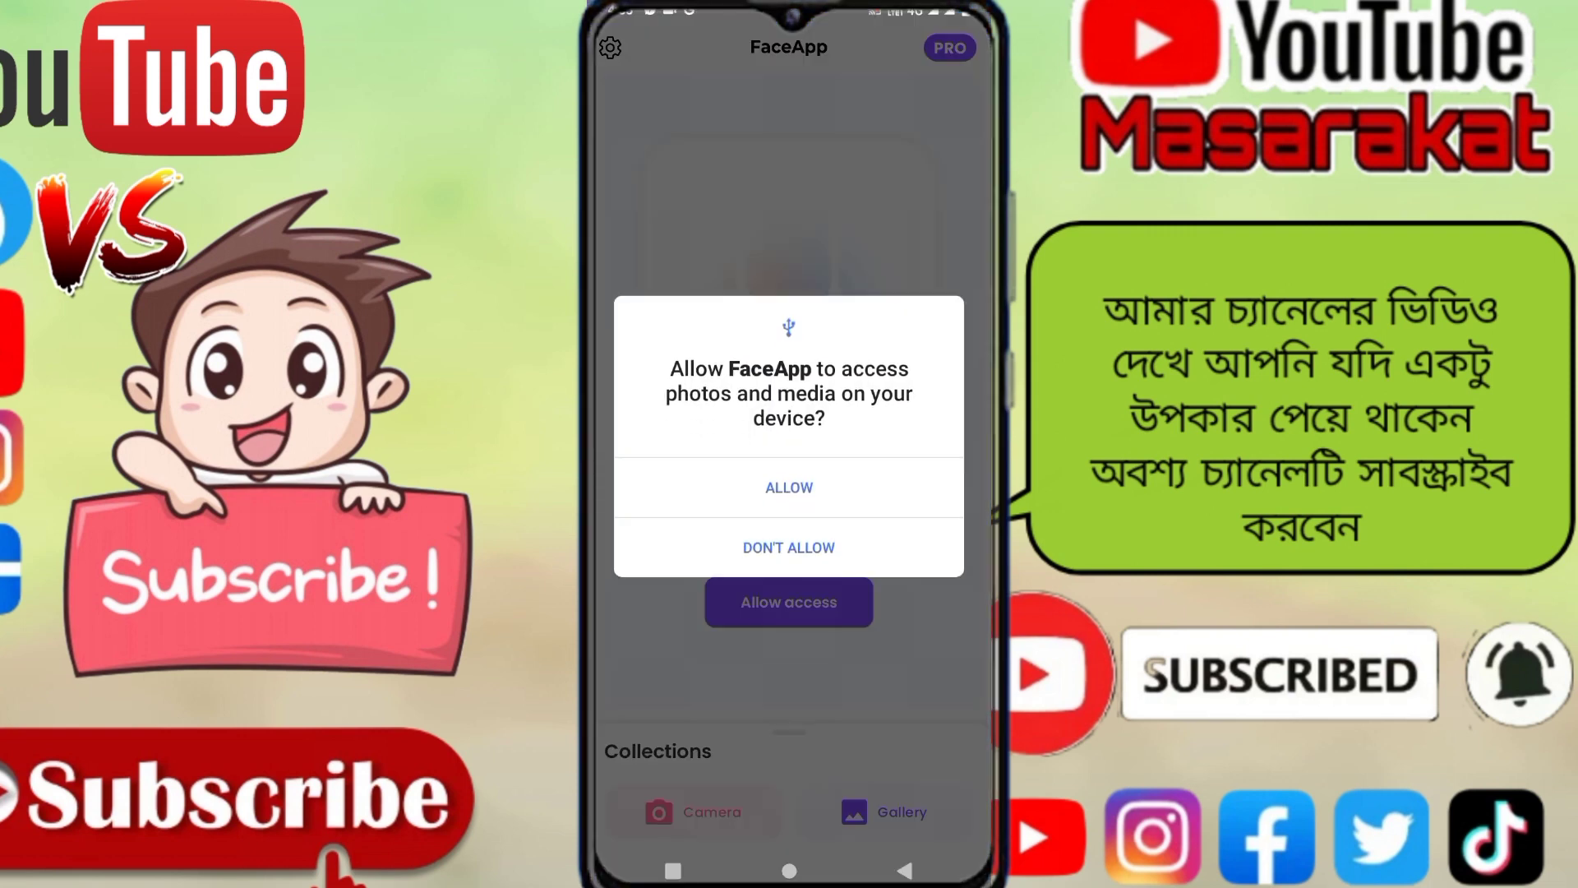
{"action": "left_click", "coordinate": [789, 488]}
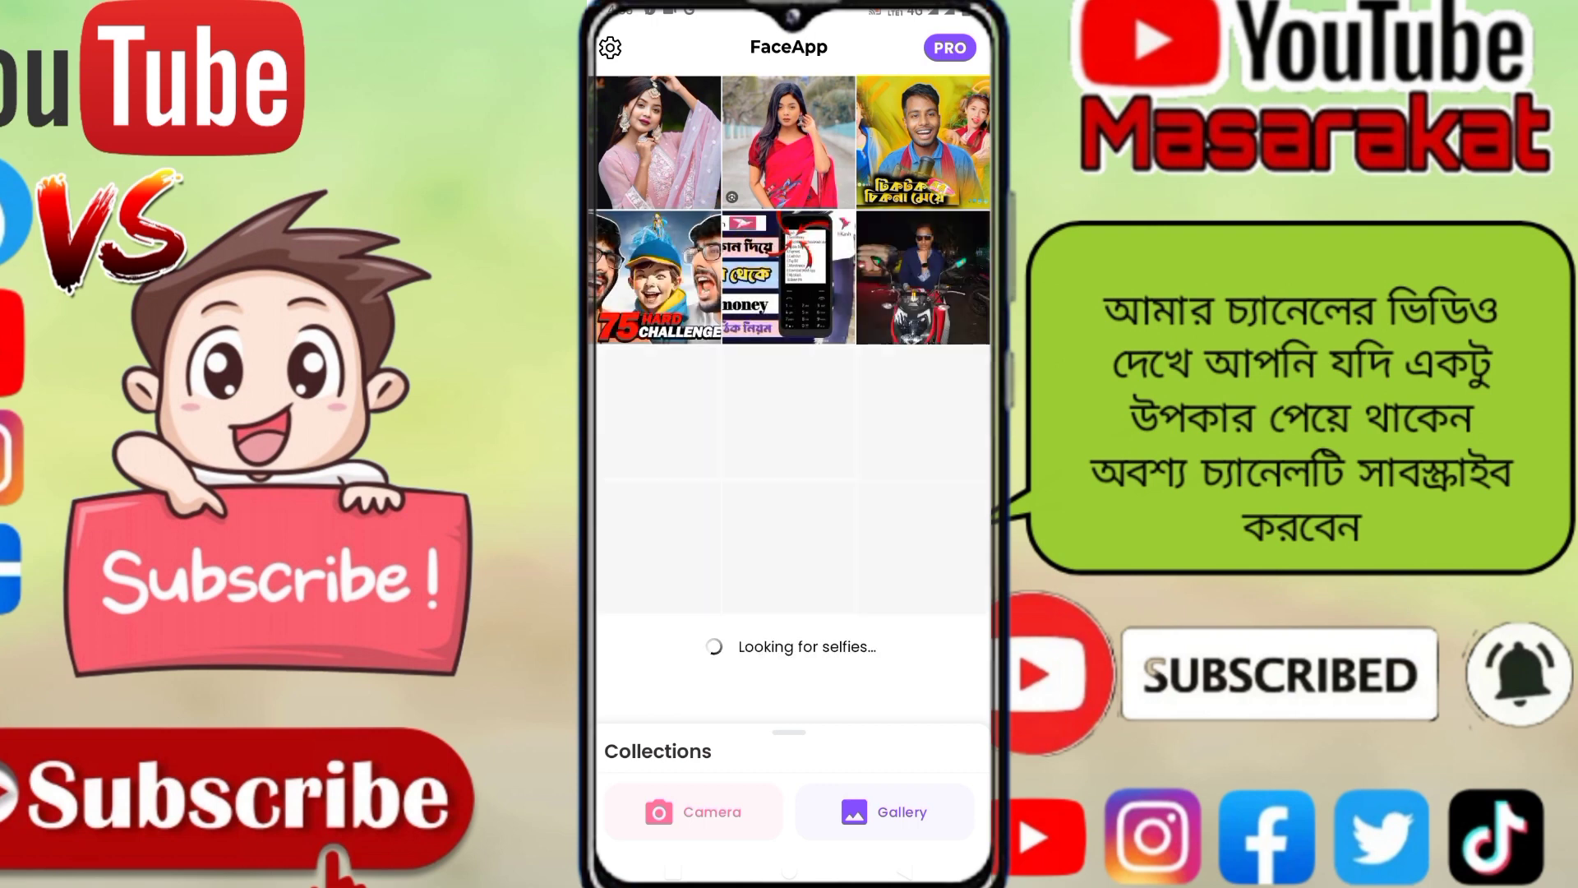
Load the pink-outfit portrait from the gallery, agree to cloud processing, and scroll tools to Smiles.
{"action": "left_click", "coordinate": [898, 812]}
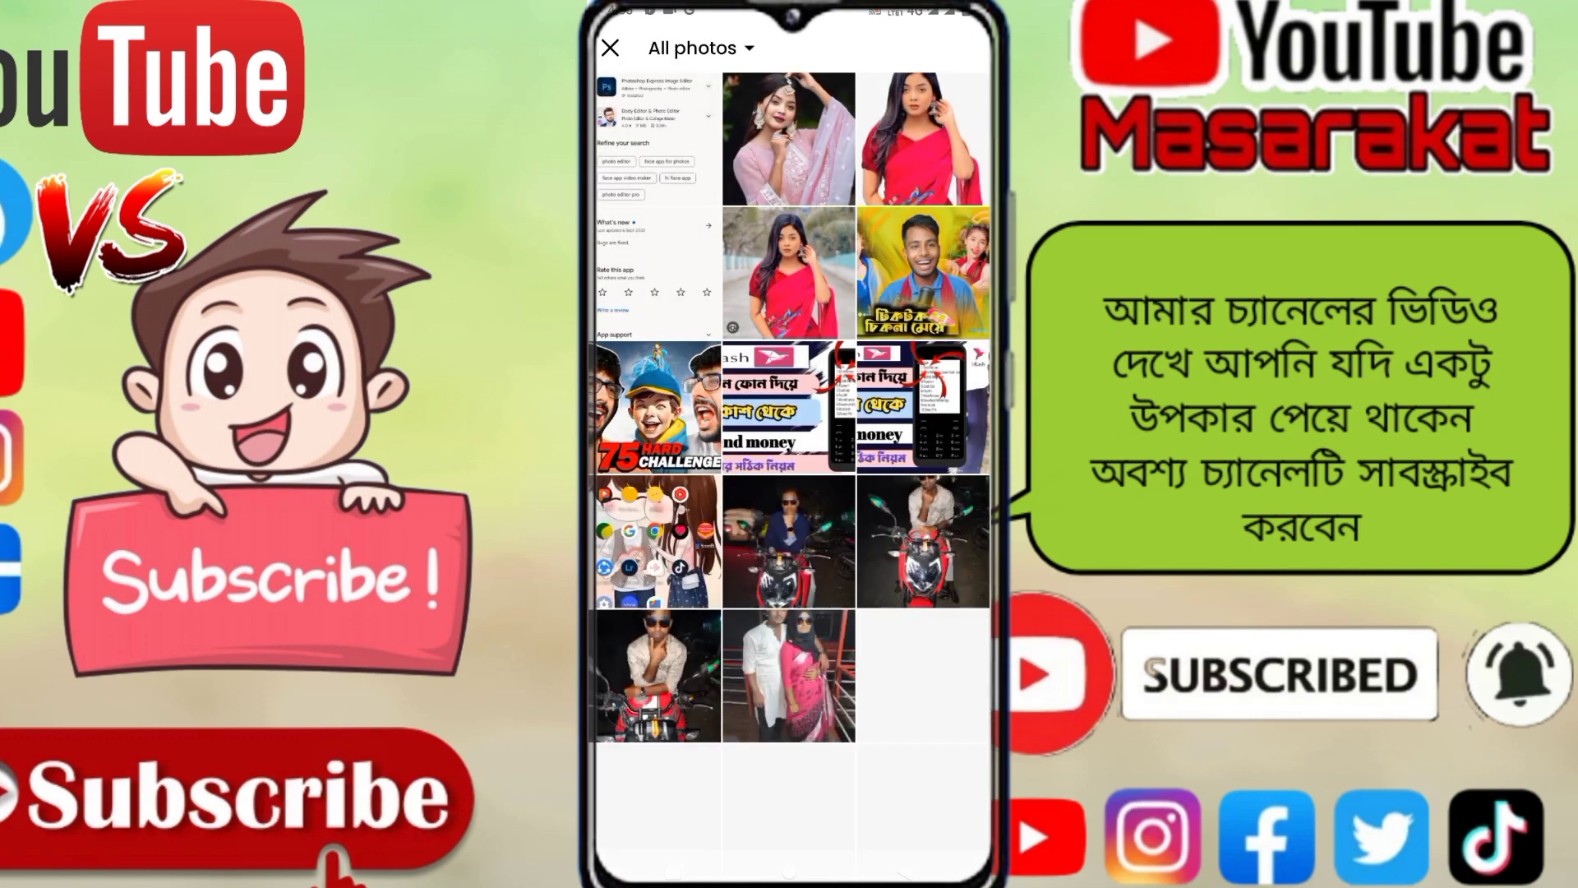
{"action": "scroll", "coordinate": [789, 476], "scroll_direction": "down", "scroll_amount": 3}
{"action": "scroll", "coordinate": [789, 476], "scroll_direction": "up", "scroll_amount": 3}
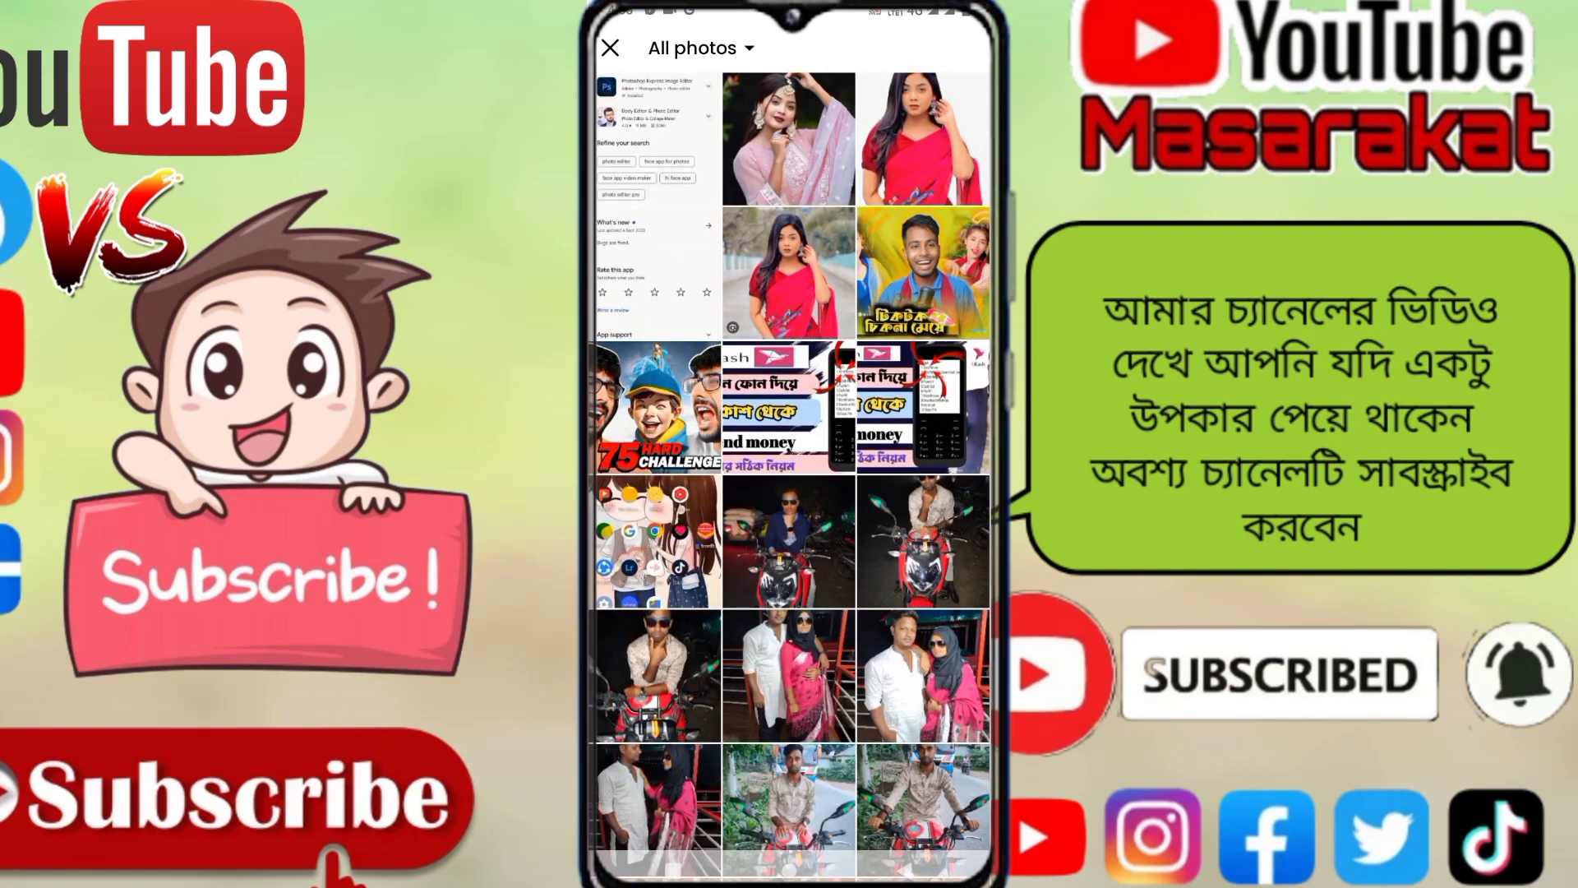
{"action": "scroll", "coordinate": [779, 148], "scroll_direction": "up", "scroll_amount": 1}
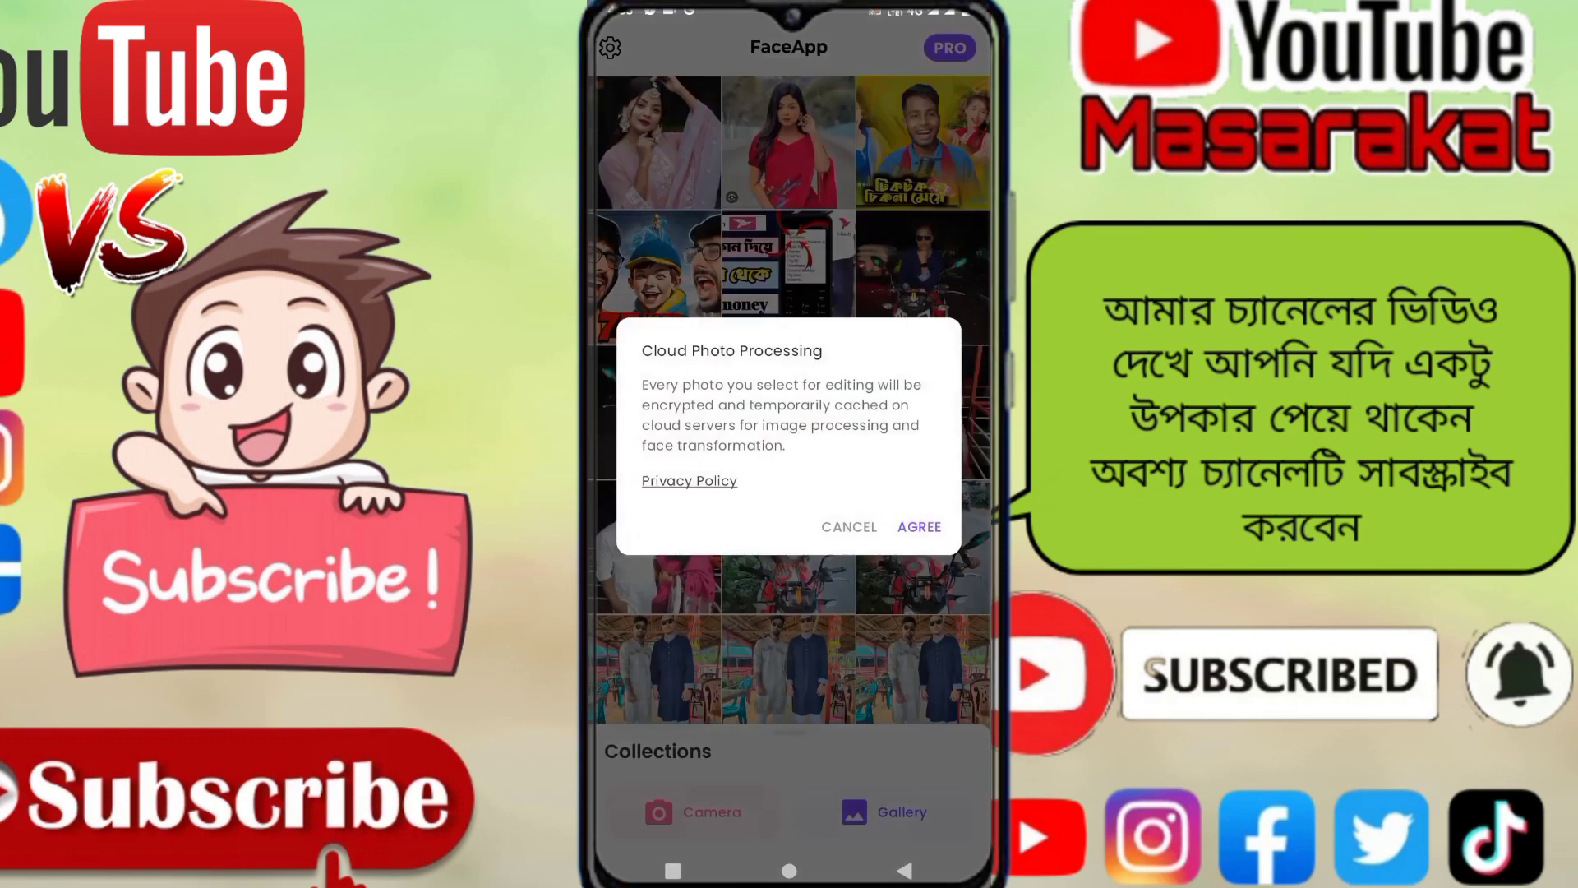
{"action": "left_click", "coordinate": [919, 526]}
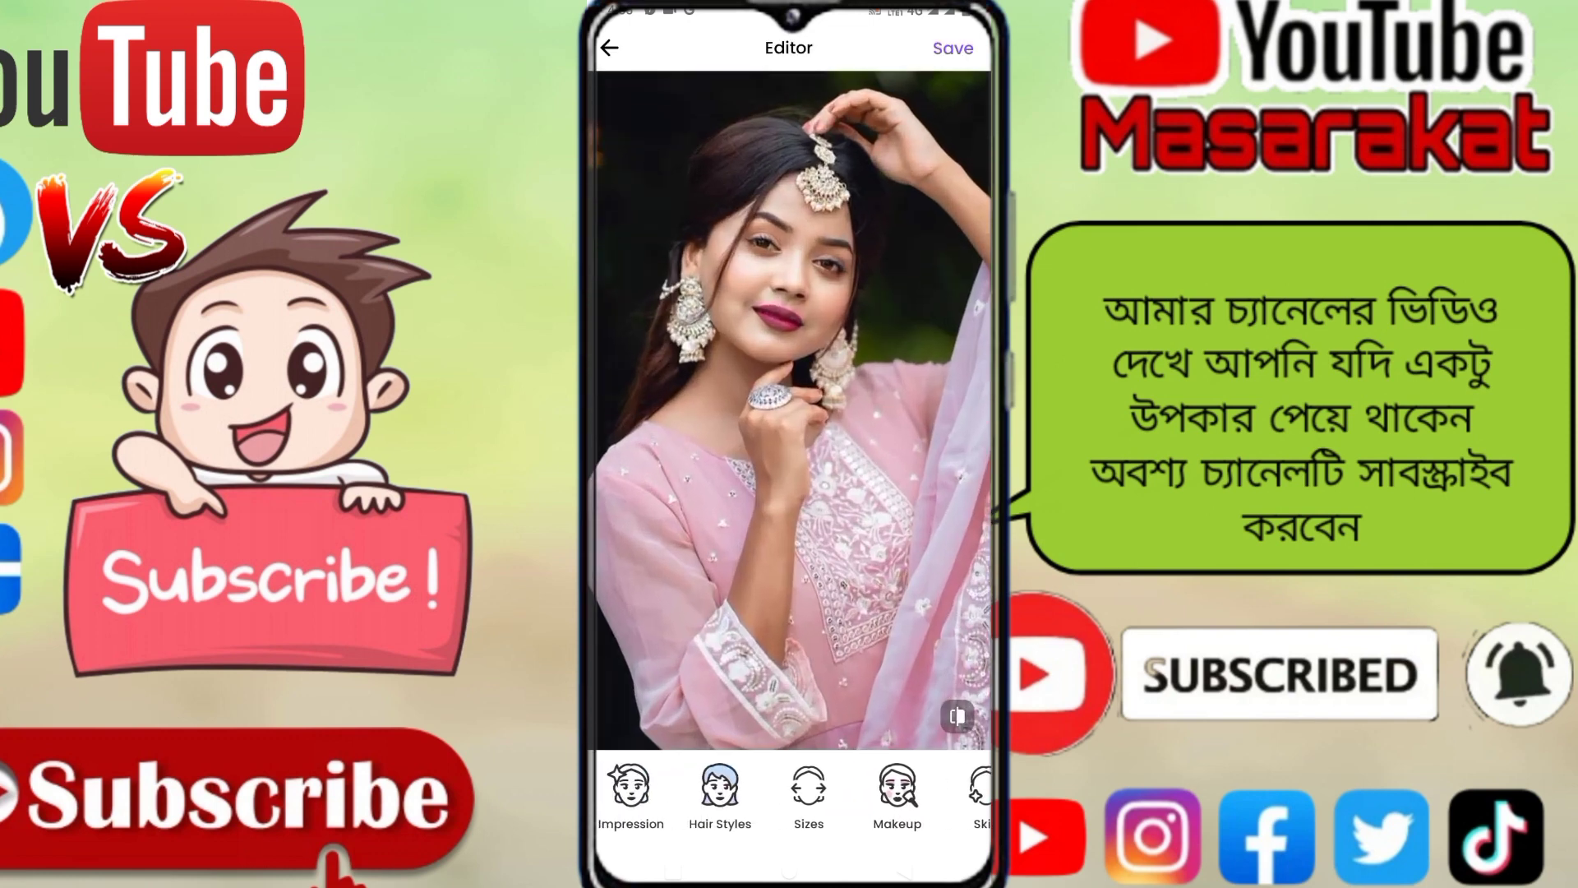
{"action": "scroll", "coordinate": [794, 793], "scroll_direction": "right", "scroll_amount": 1}
{"action": "scroll", "coordinate": [794, 793], "scroll_direction": "right", "scroll_amount": 2}
{"action": "scroll", "coordinate": [794, 793], "scroll_direction": "right", "scroll_amount": 2}
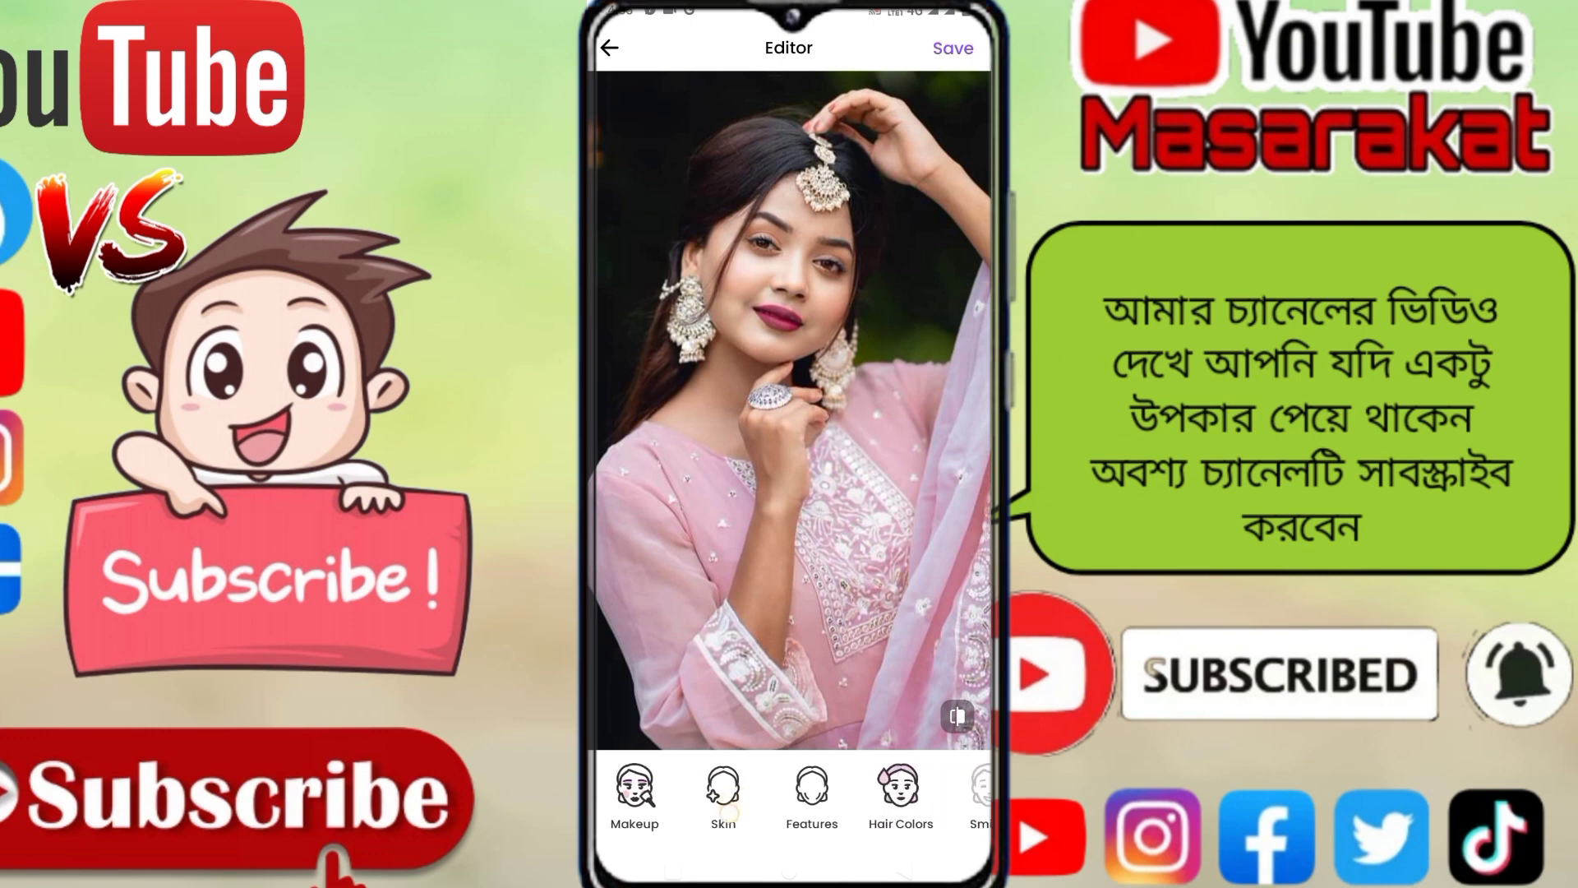
{"action": "scroll", "coordinate": [794, 793], "scroll_direction": "right", "scroll_amount": 2}
{"action": "scroll", "coordinate": [832, 793], "scroll_direction": "right", "scroll_amount": 2}
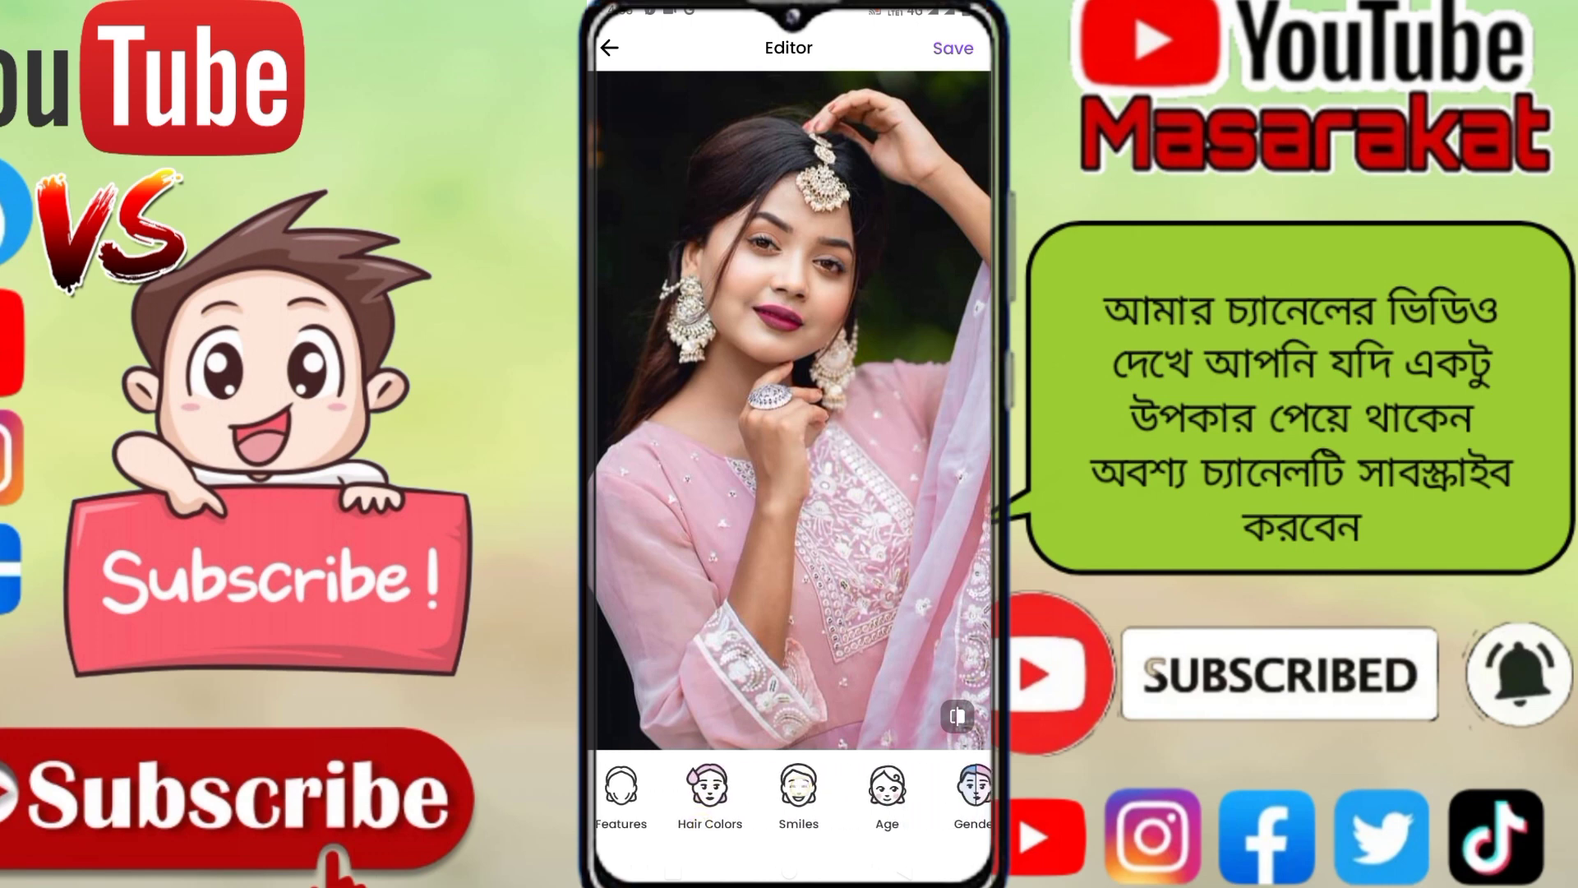
Open the Smiles filters and apply the Classic smile to the face.
{"action": "left_click", "coordinate": [797, 788]}
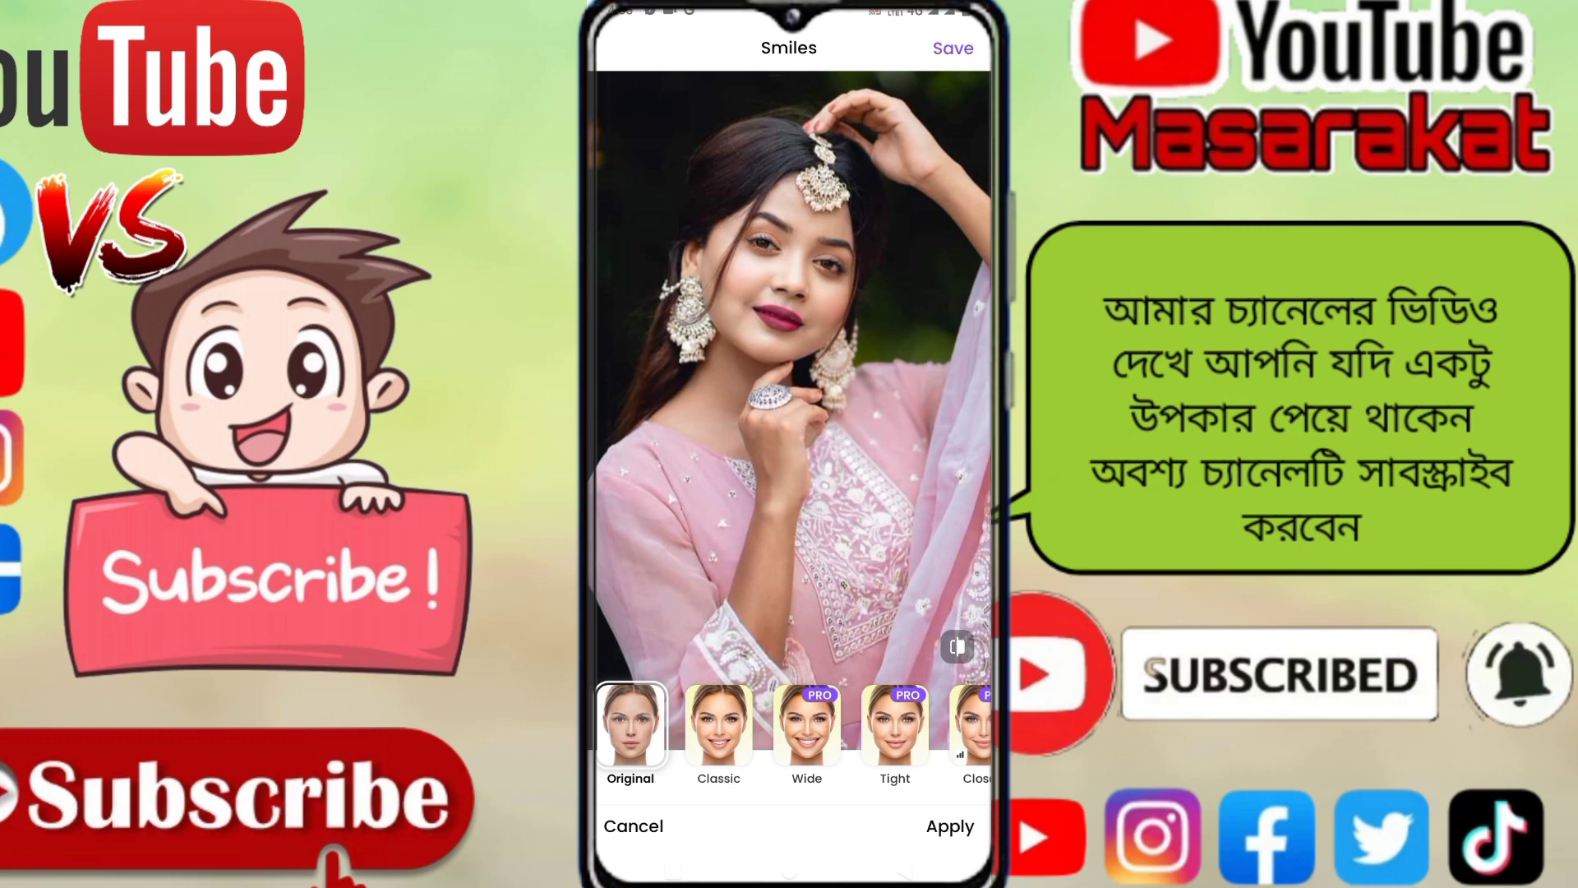
{"action": "scroll", "coordinate": [793, 727], "scroll_direction": "right", "scroll_amount": 1}
{"action": "left_click_drag", "start_coordinate": [738, 776], "coordinate": [857, 756]}
{"action": "left_click_drag", "start_coordinate": [746, 727], "coordinate": [730, 727]}
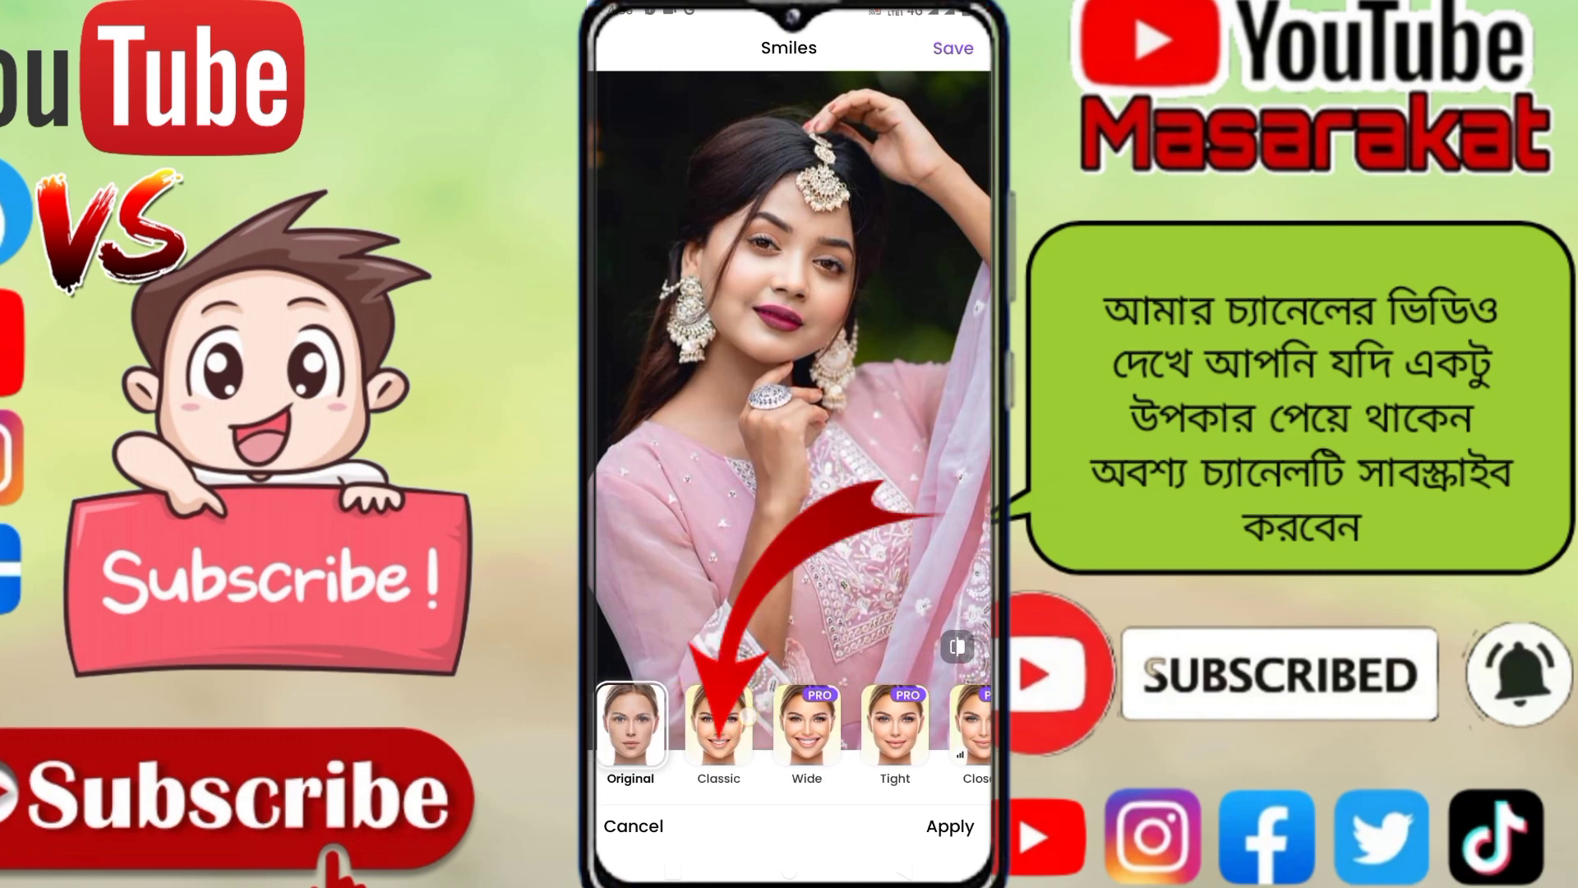
{"action": "left_click", "coordinate": [710, 733]}
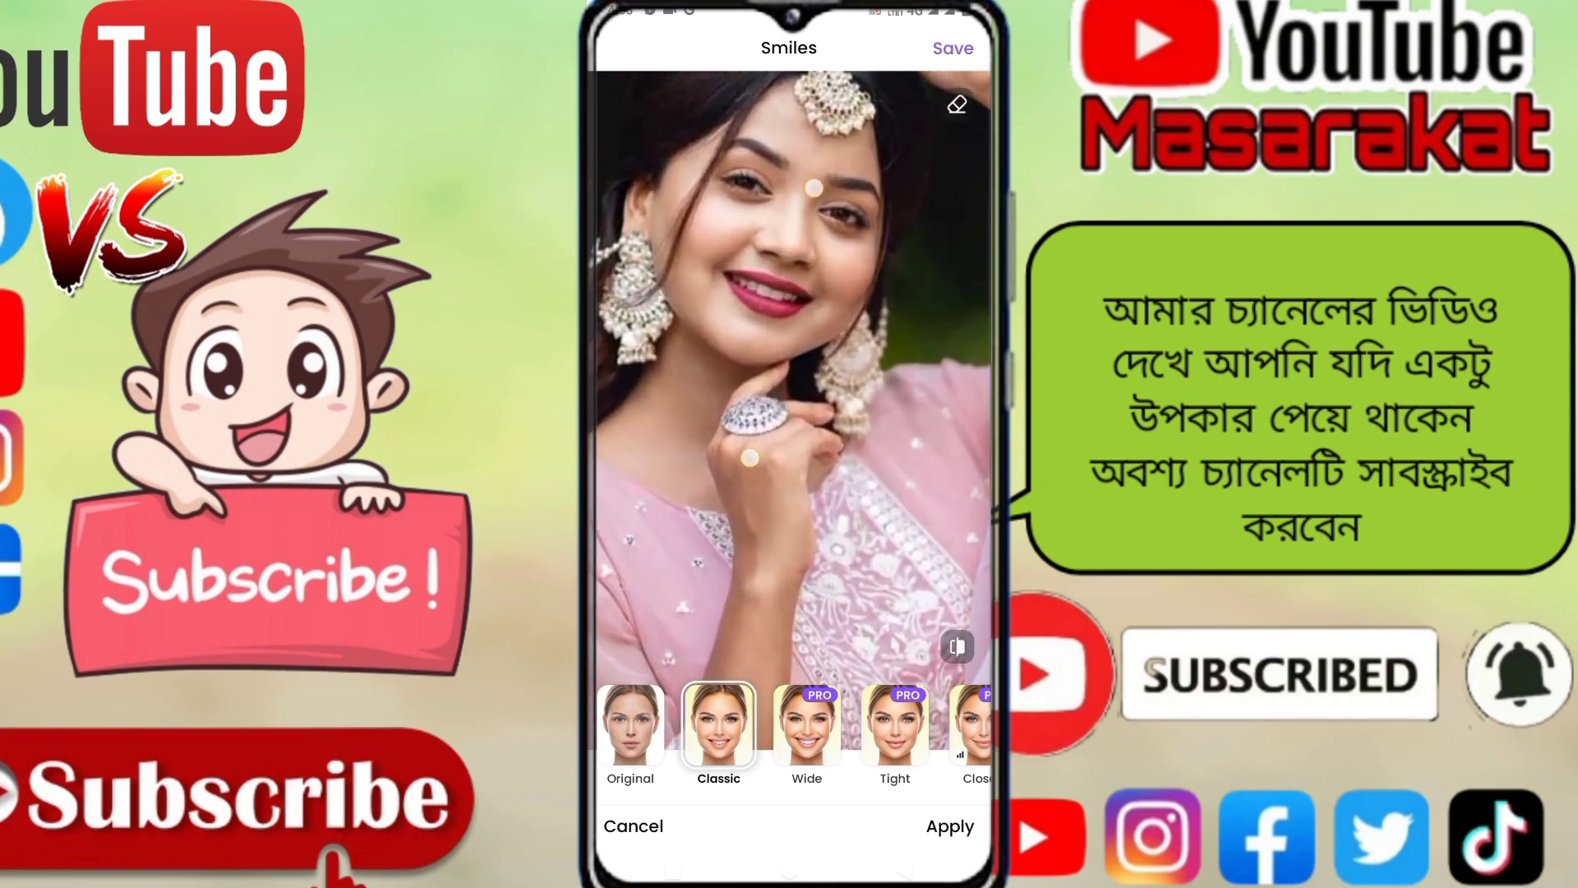
Toggle between Original and Classic twice to compare, ending on Classic.
{"action": "left_click", "coordinate": [630, 723]}
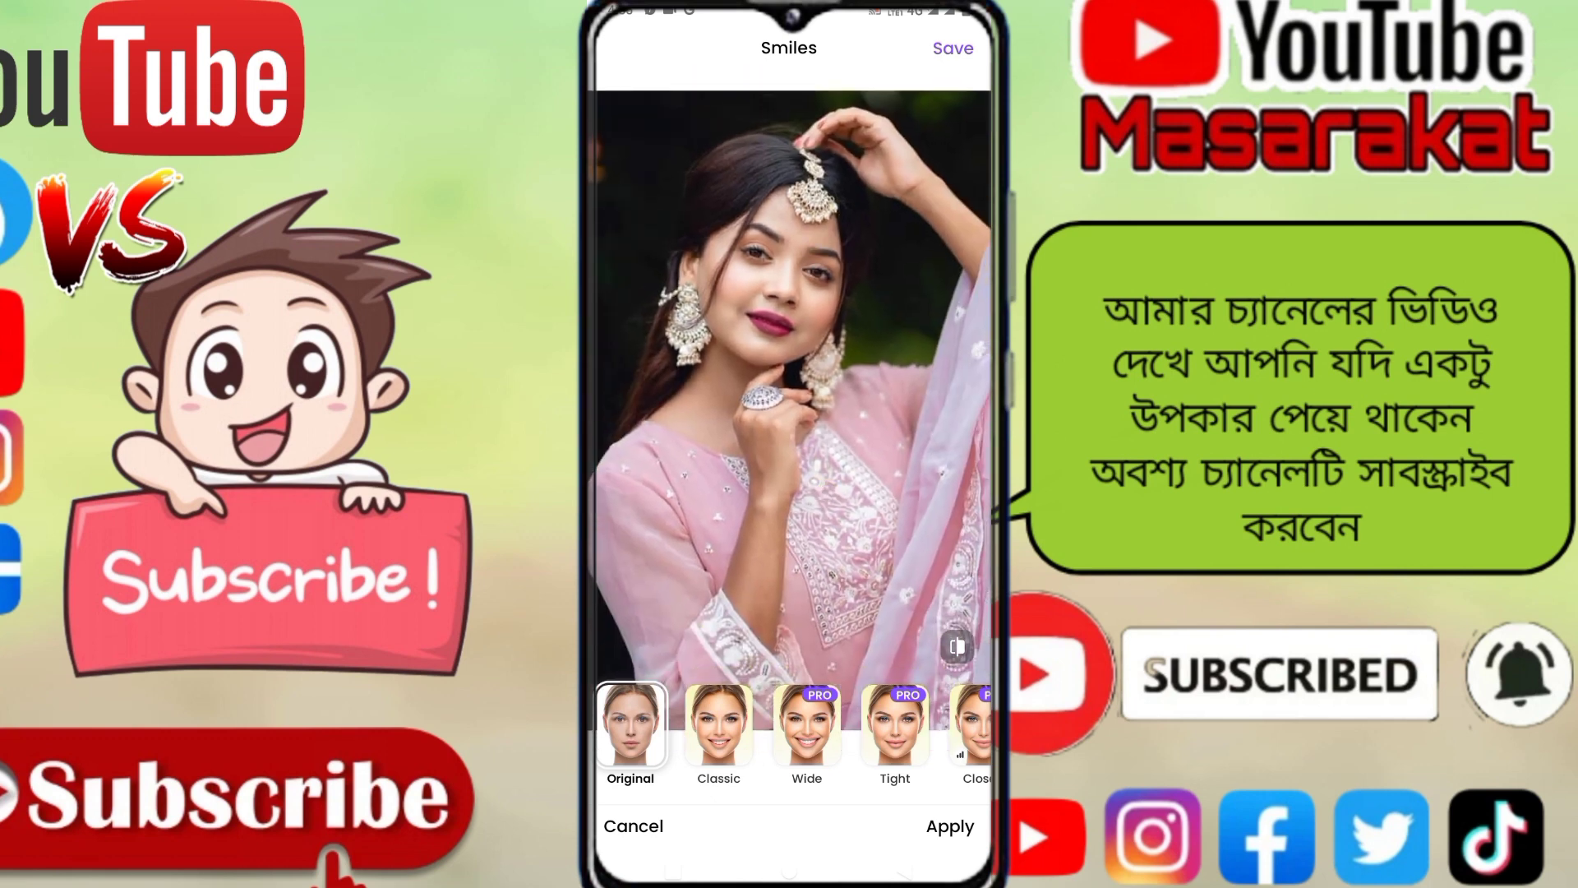
{"action": "left_click", "coordinate": [719, 723]}
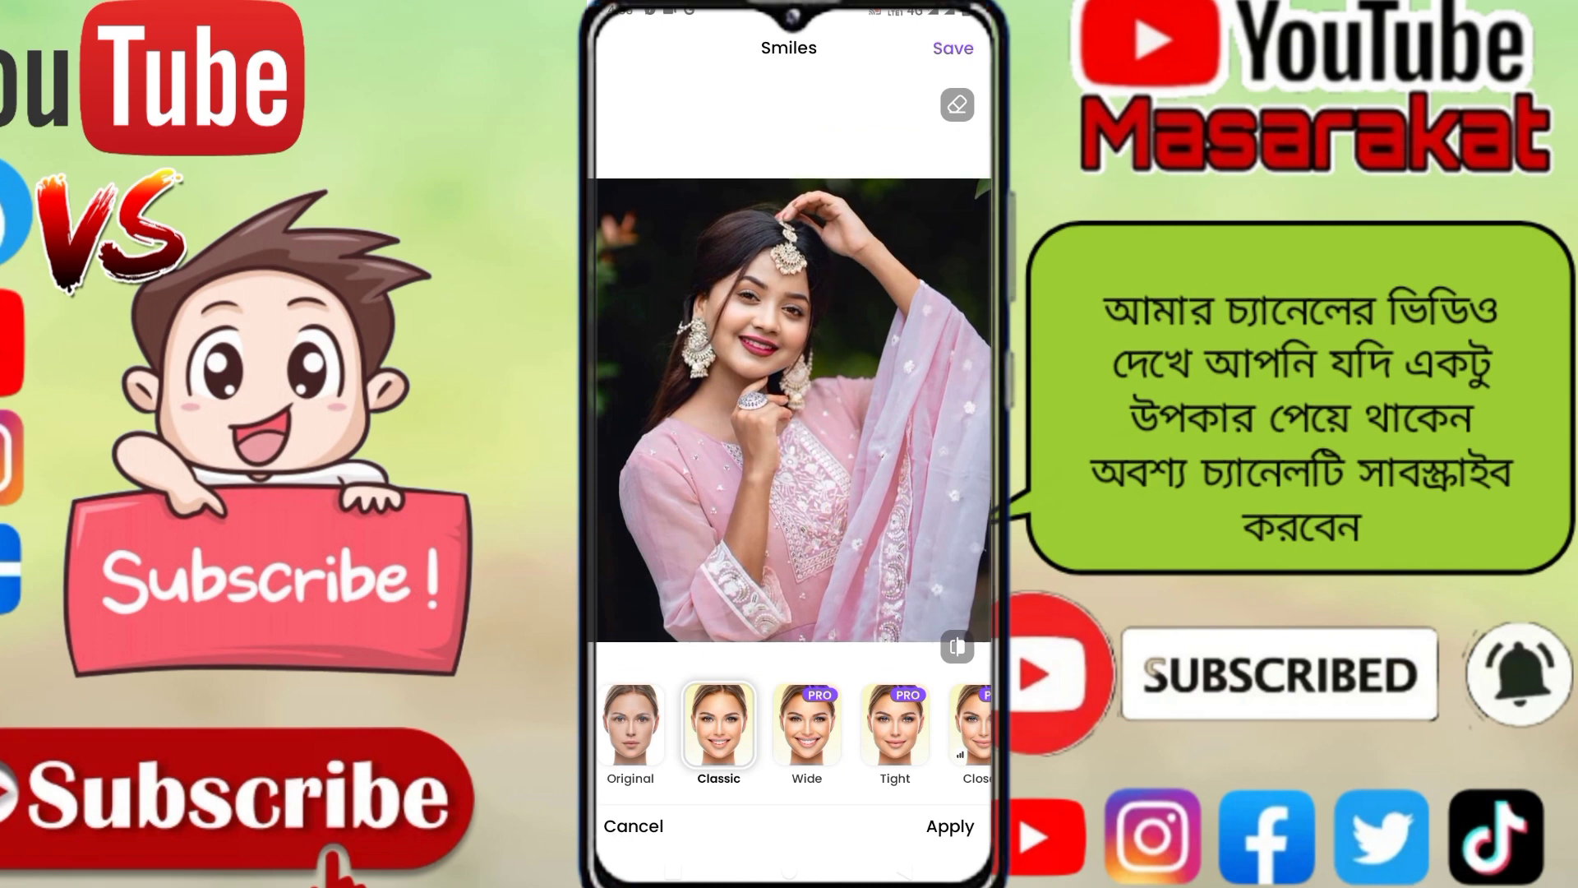
{"action": "left_click", "coordinate": [630, 723]}
{"action": "left_click", "coordinate": [718, 723]}
Save the smiling photo and a before/after collage, dismiss the rating prompt, then go home.
{"action": "left_click", "coordinate": [952, 49]}
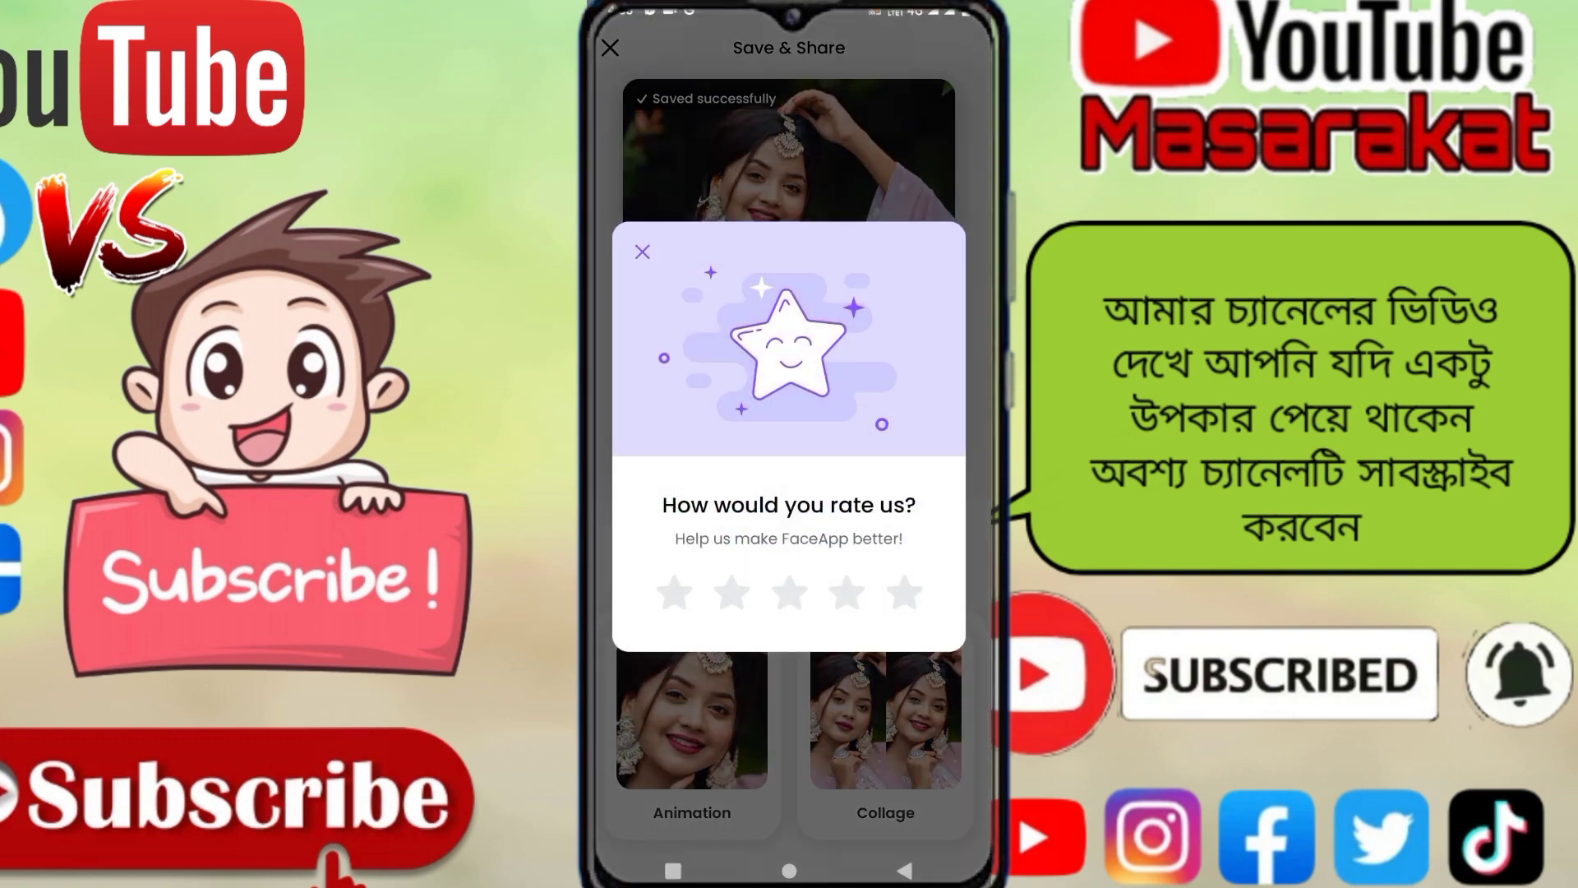
{"action": "left_click", "coordinate": [642, 252]}
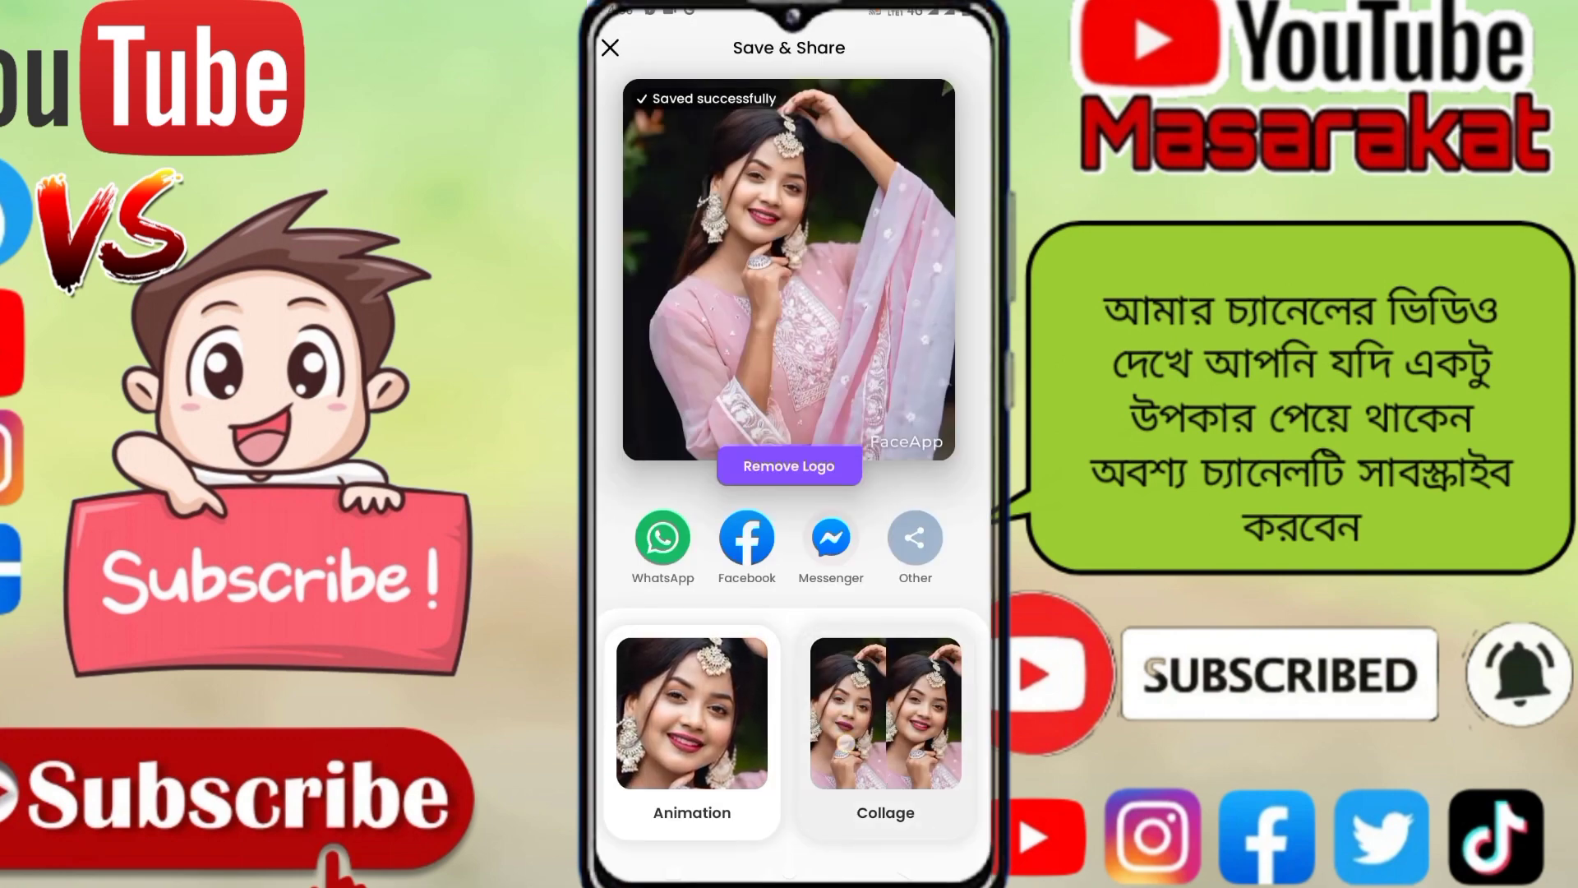
{"action": "left_click", "coordinate": [930, 732]}
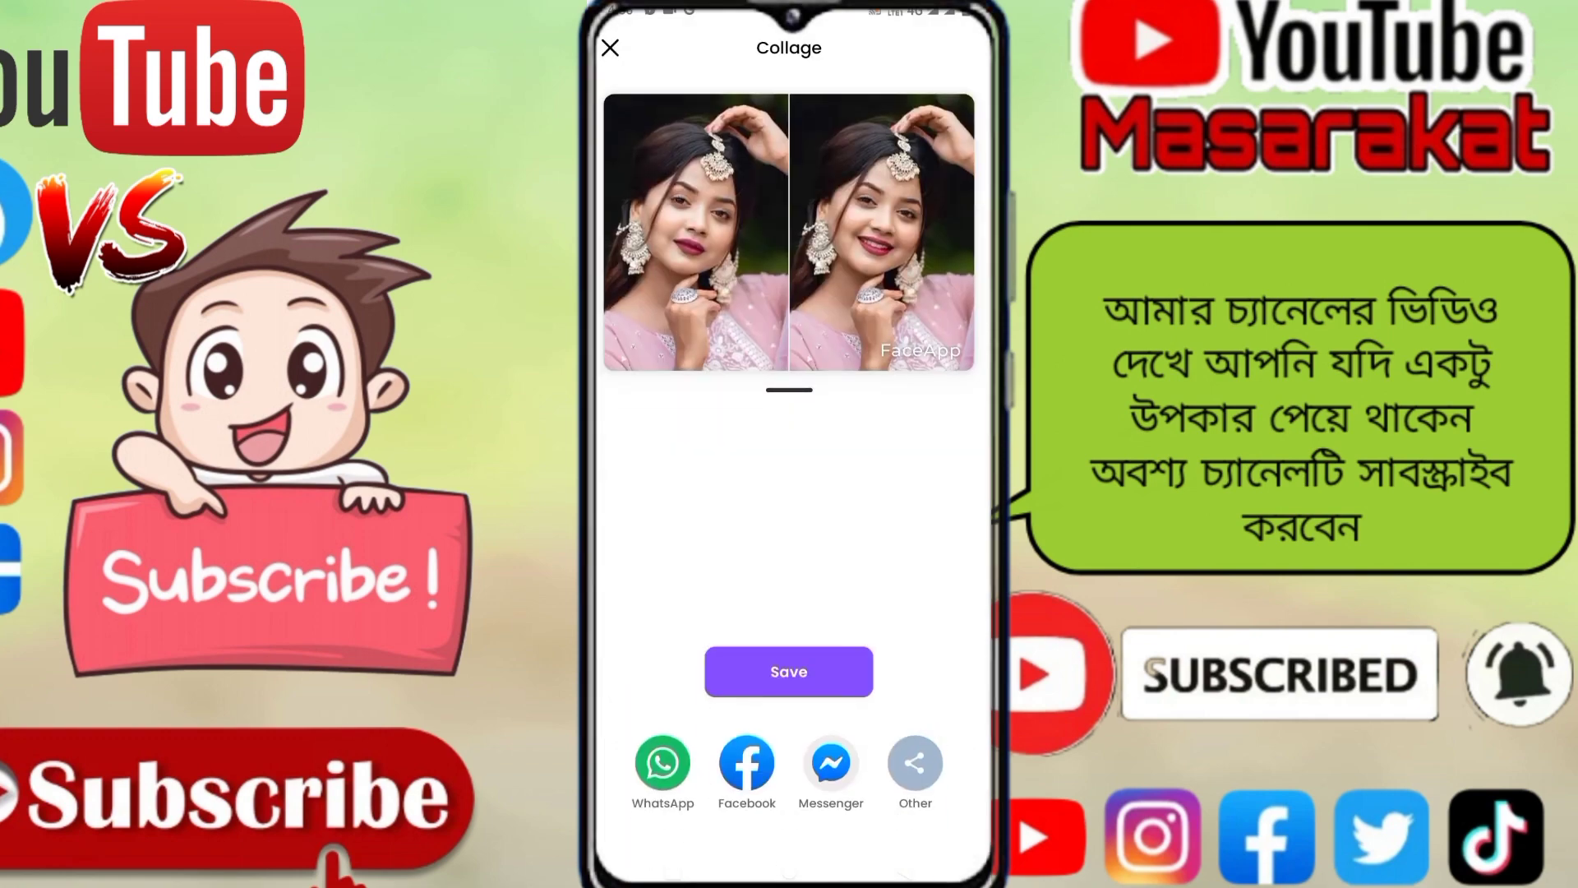
{"action": "left_click", "coordinate": [811, 662]}
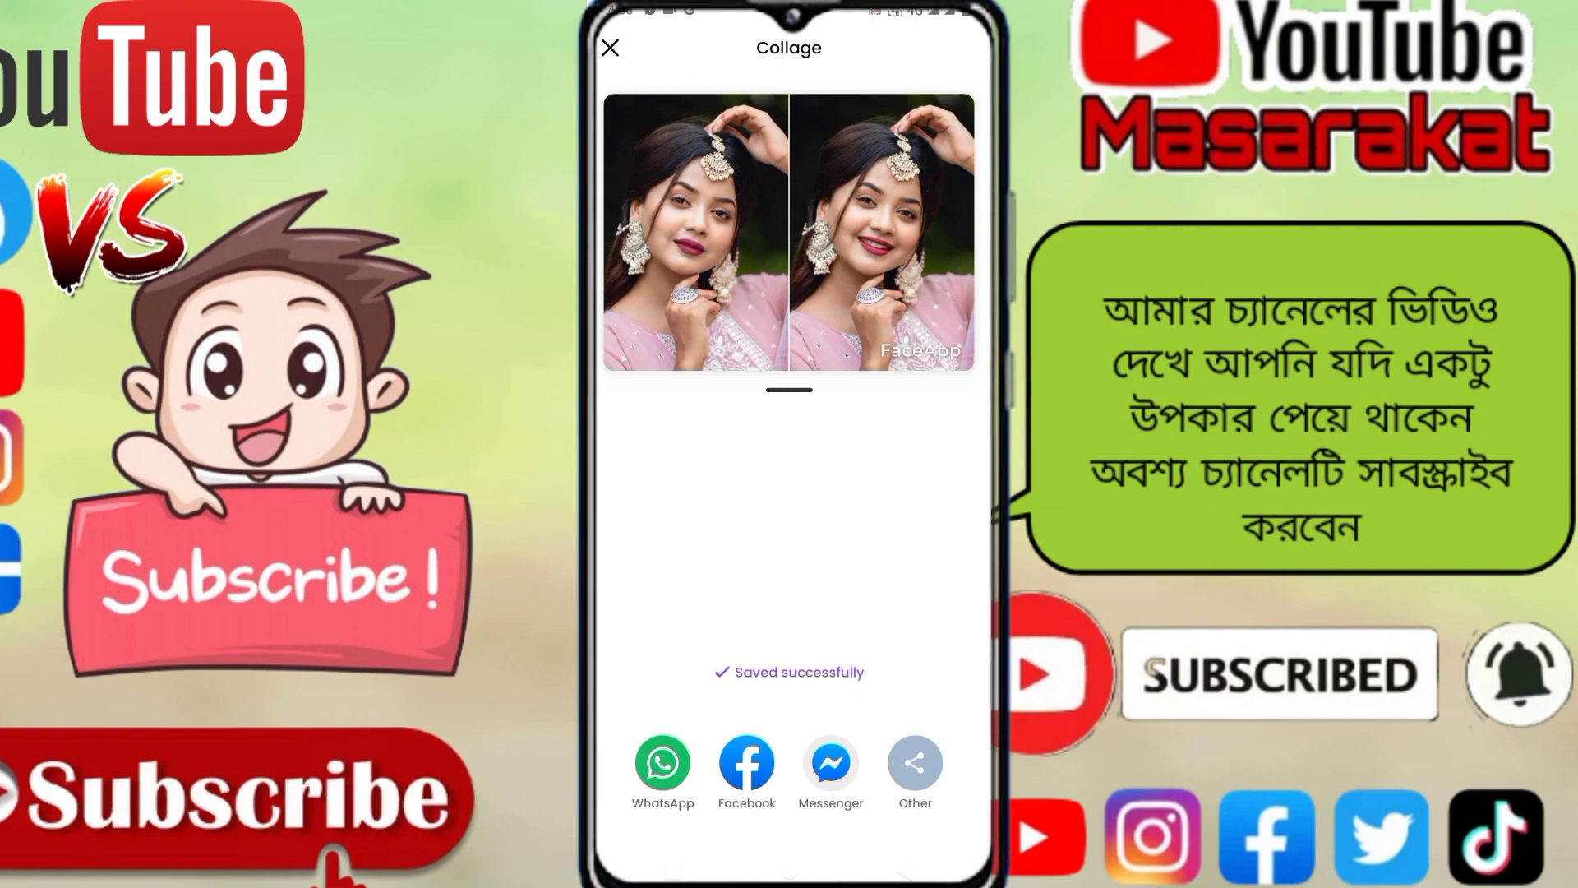
{"action": "left_click_drag", "start_coordinate": [693, 220], "coordinate": [890, 252]}
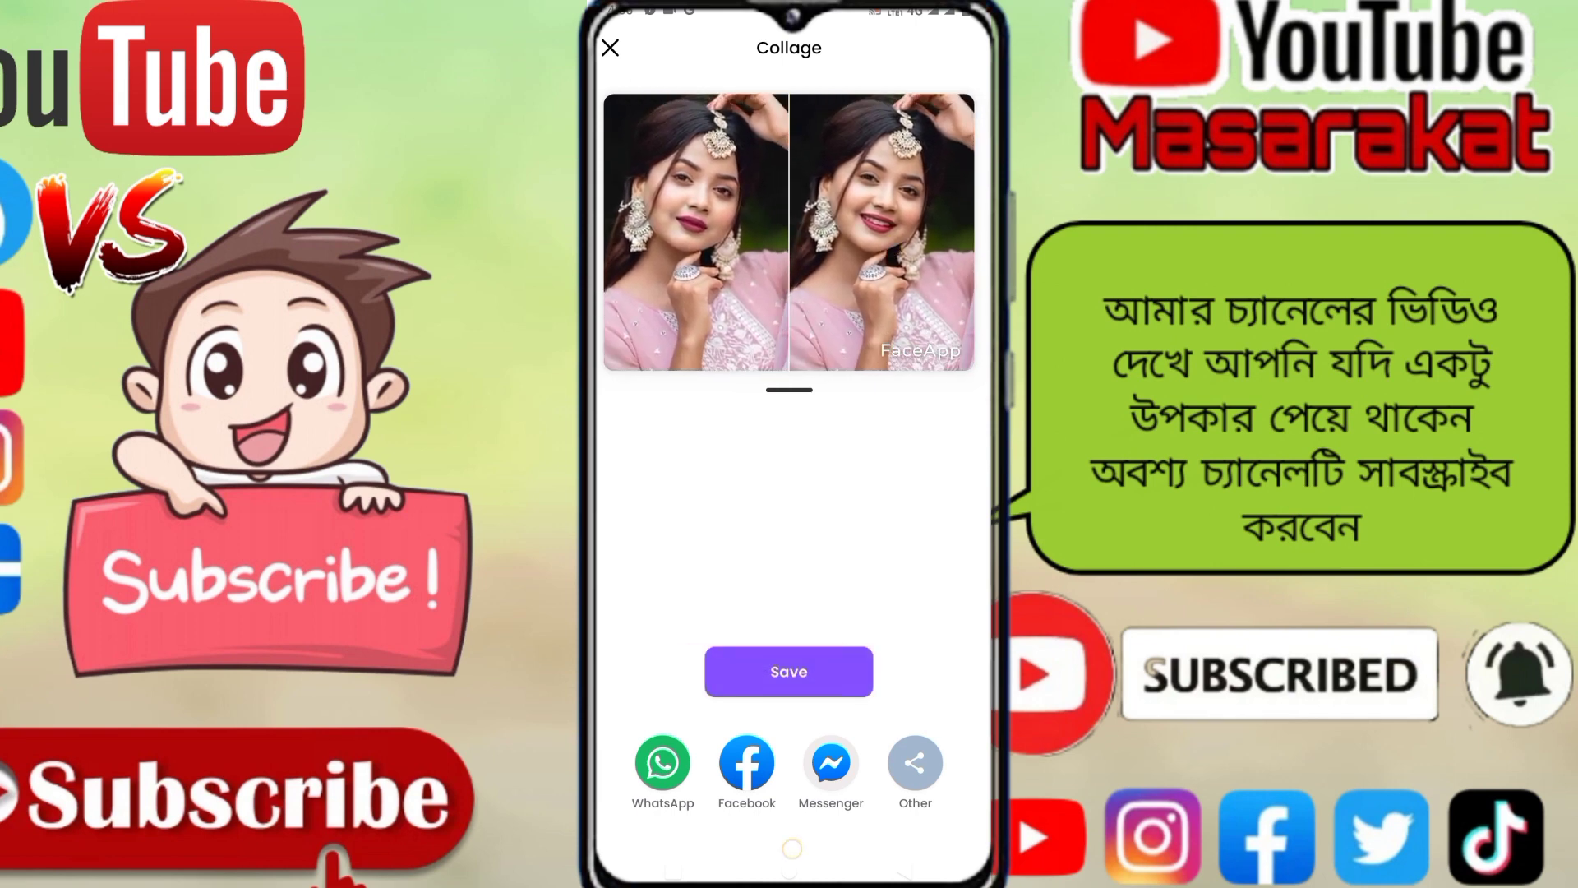
{"action": "left_click", "coordinate": [789, 869]}
In Files by Google's FaceApp images, view the collage, then the edited 222 kB photo.
{"action": "left_click_drag", "start_coordinate": [789, 724], "coordinate": [789, 329]}
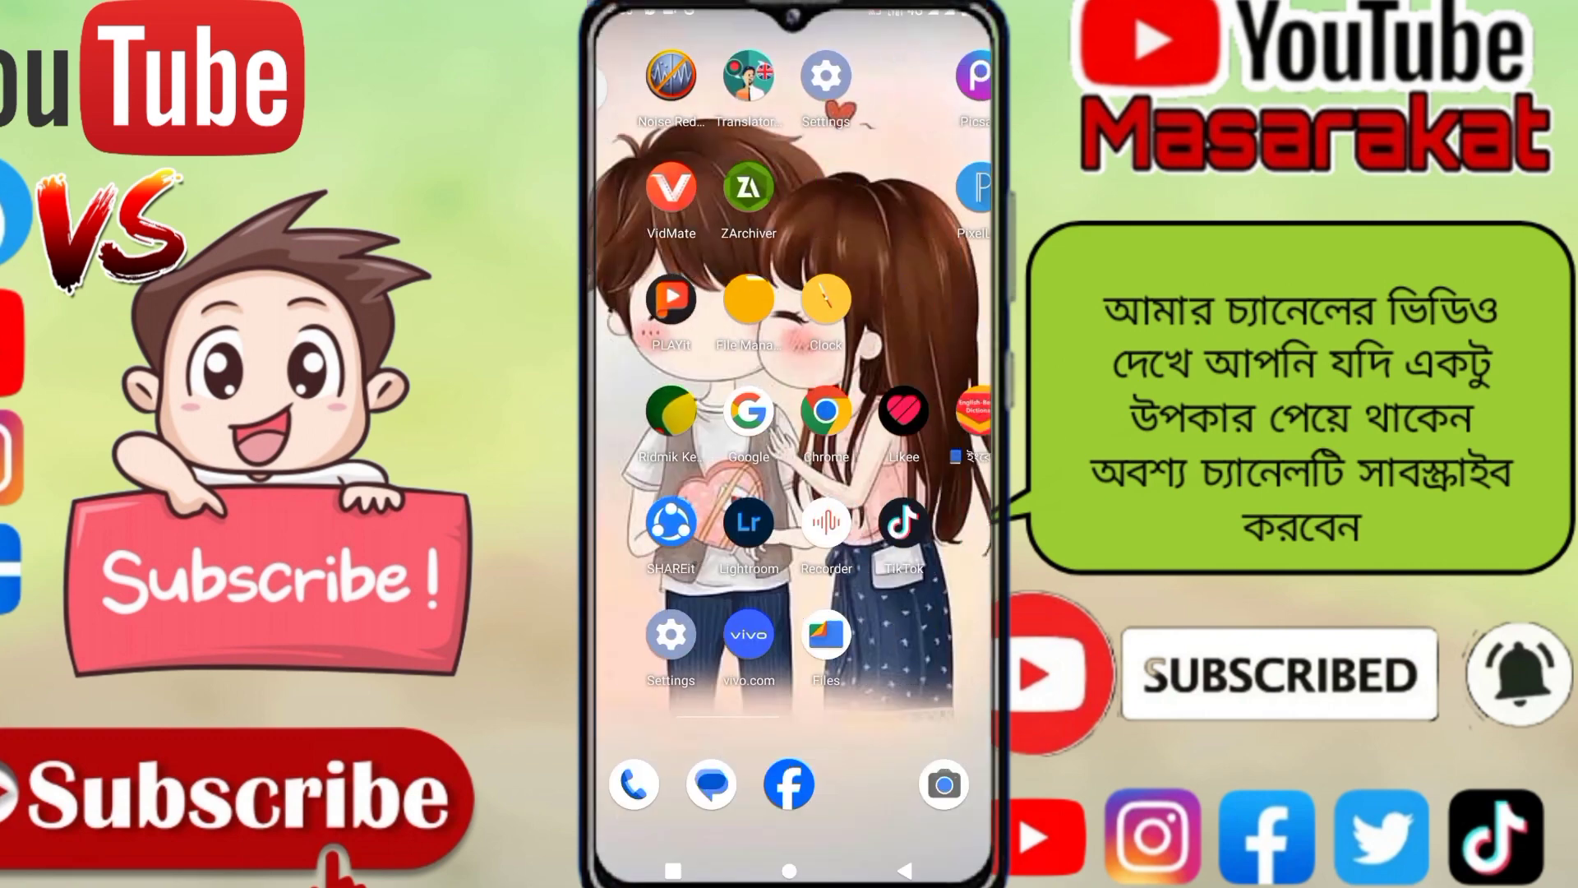
{"action": "left_click", "coordinate": [763, 633]}
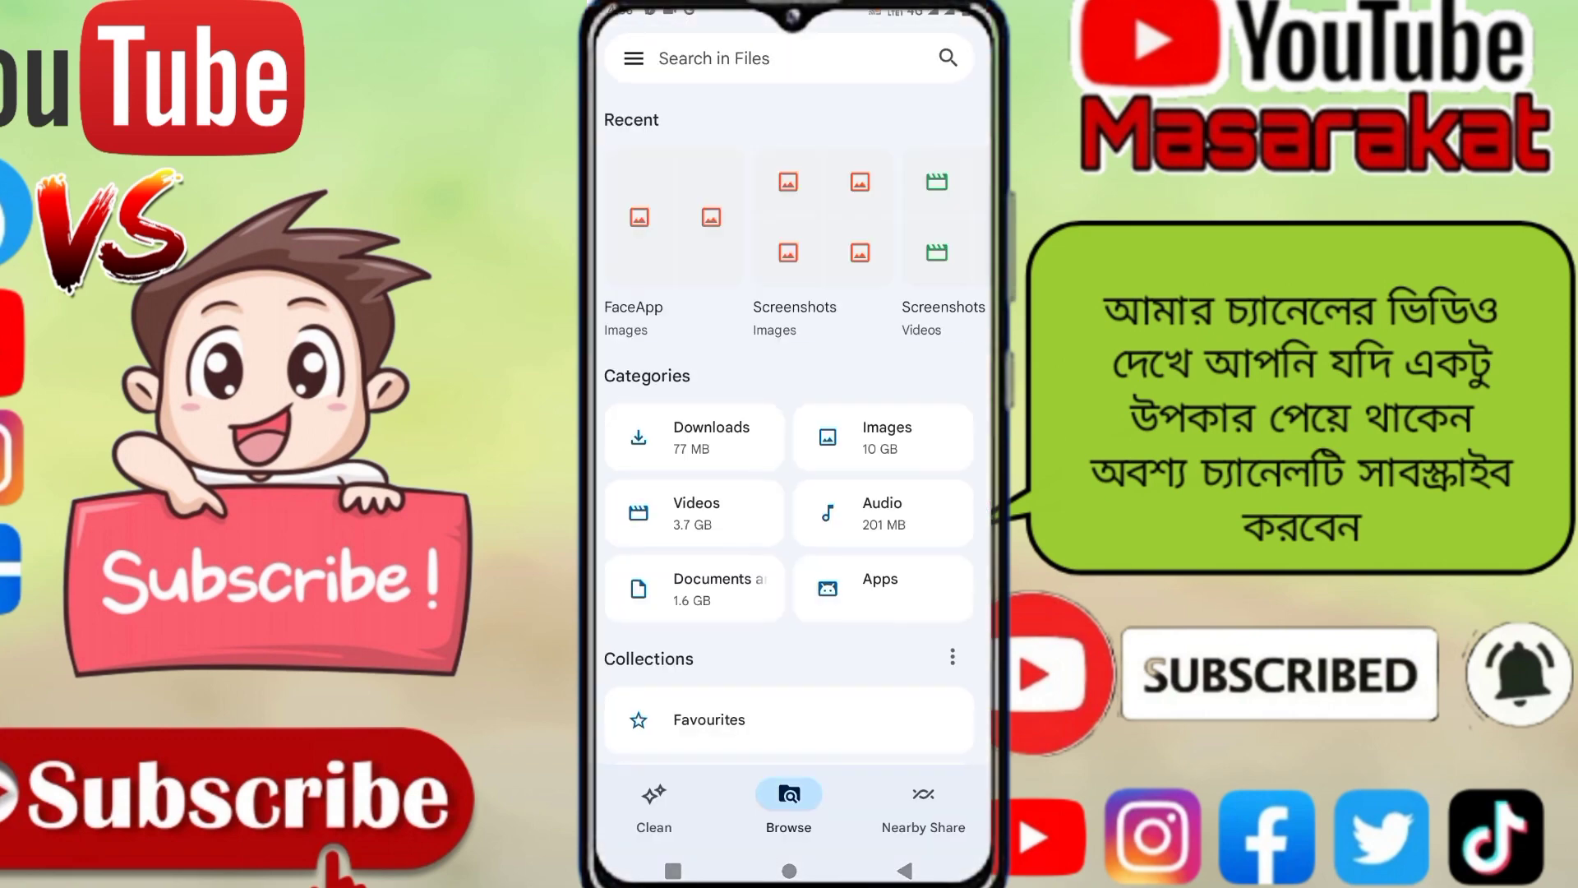
{"action": "left_click", "coordinate": [674, 239]}
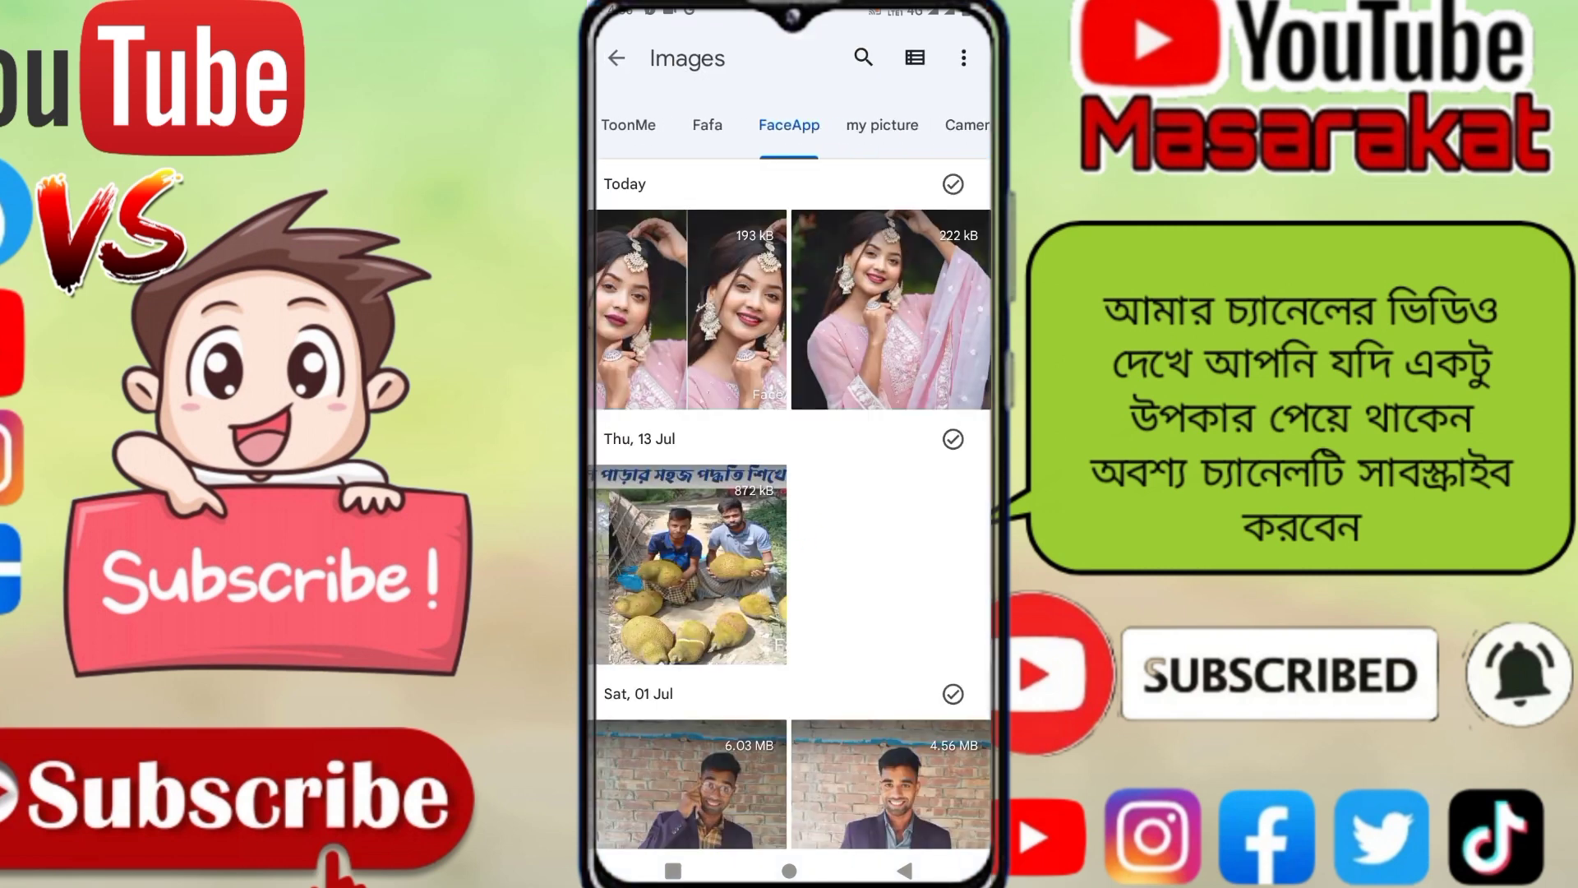
{"action": "left_click", "coordinate": [690, 309]}
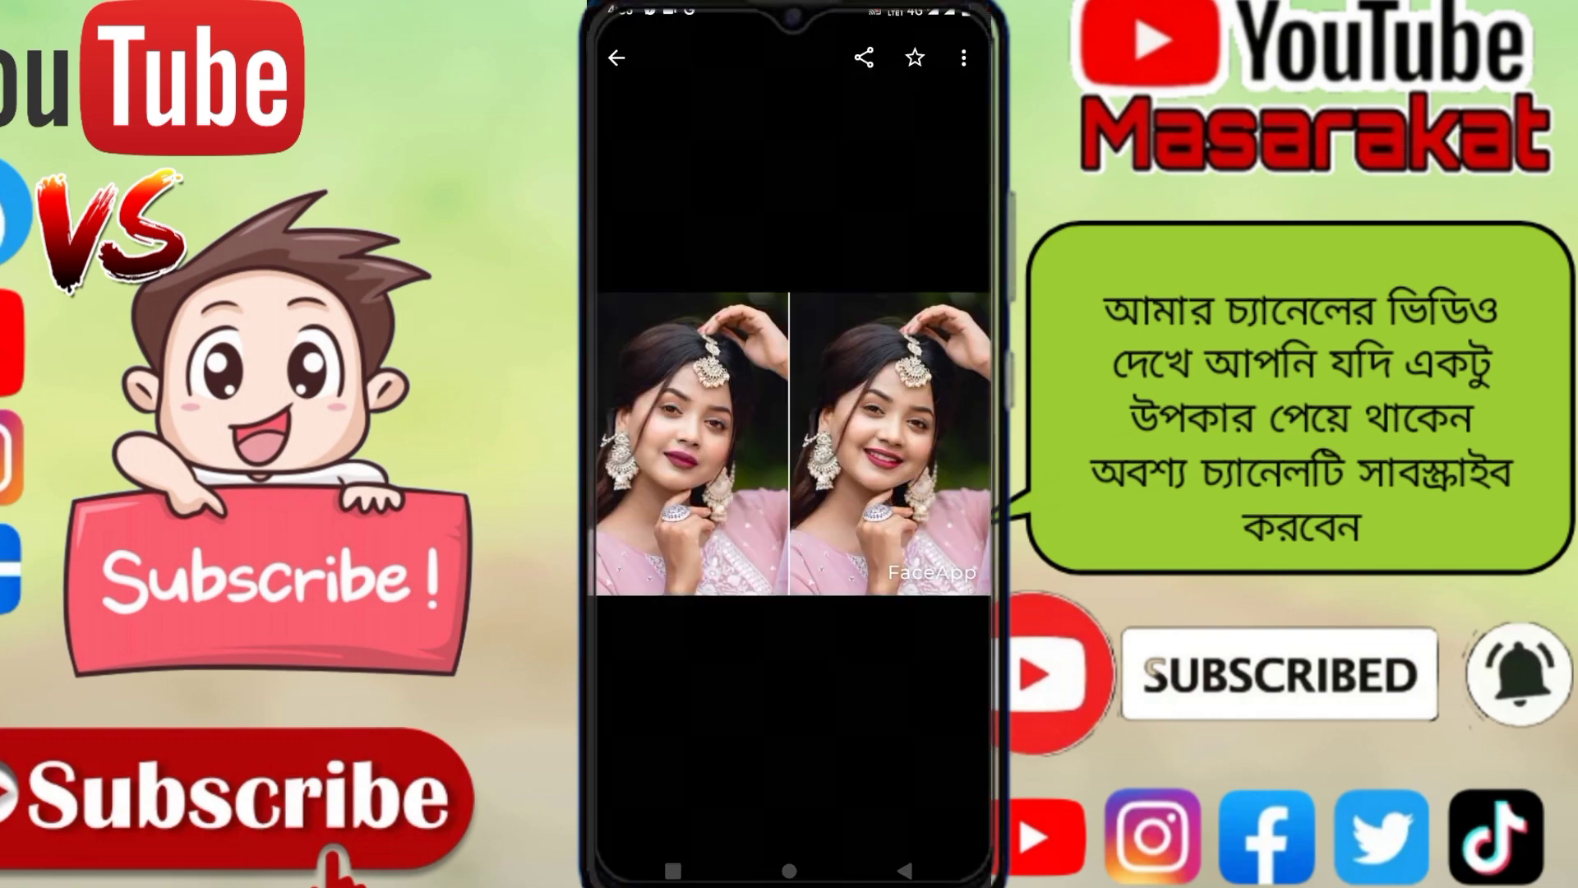
{"action": "left_click", "coordinate": [617, 57]}
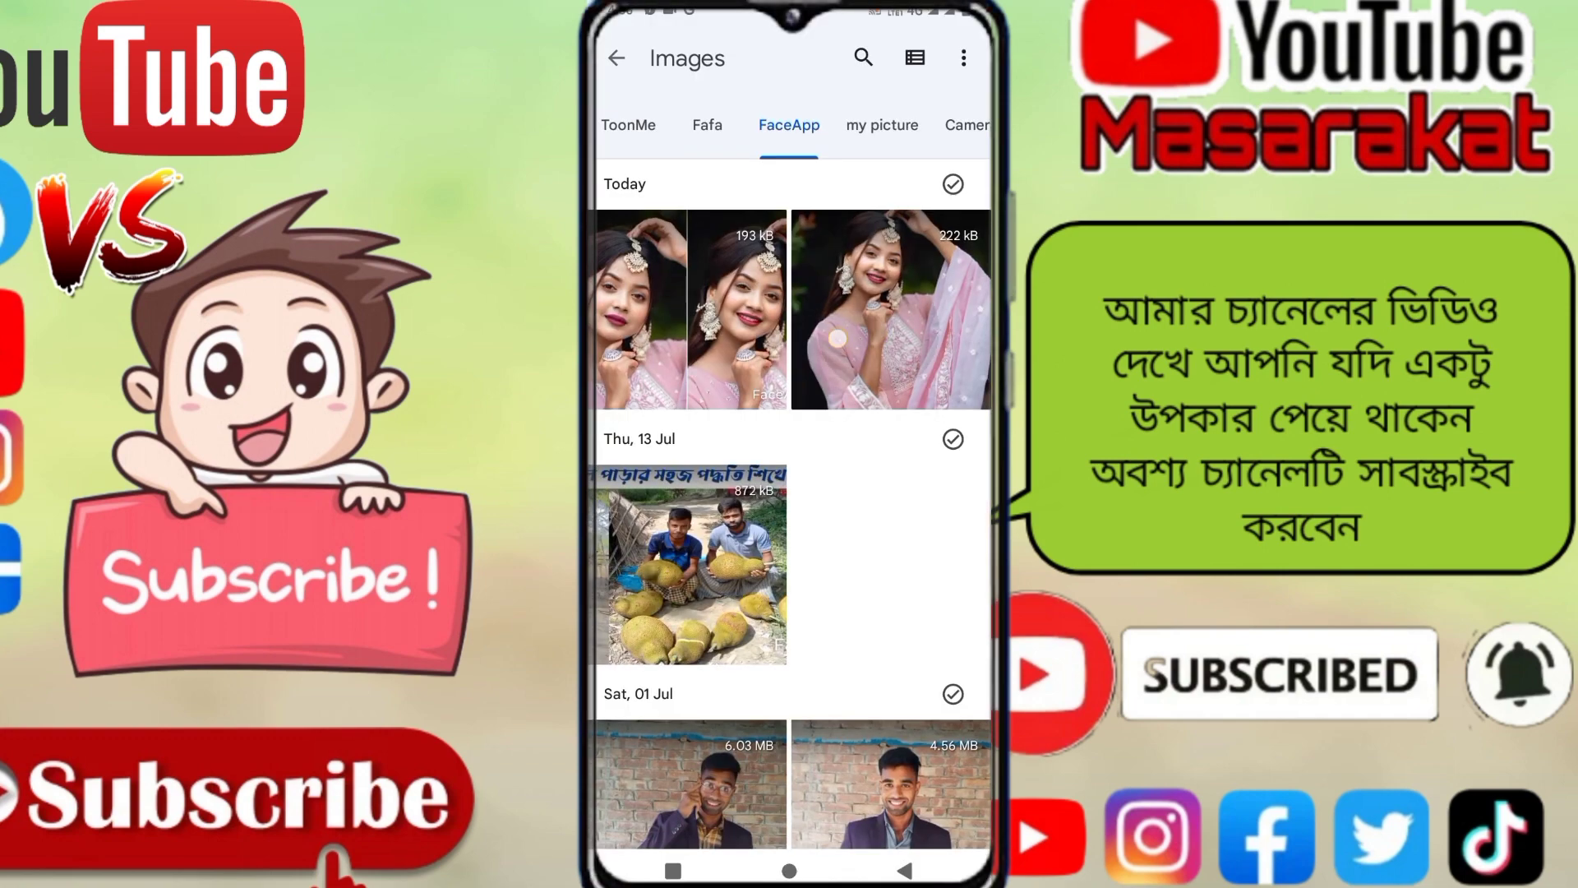
{"action": "left_click", "coordinate": [890, 309]}
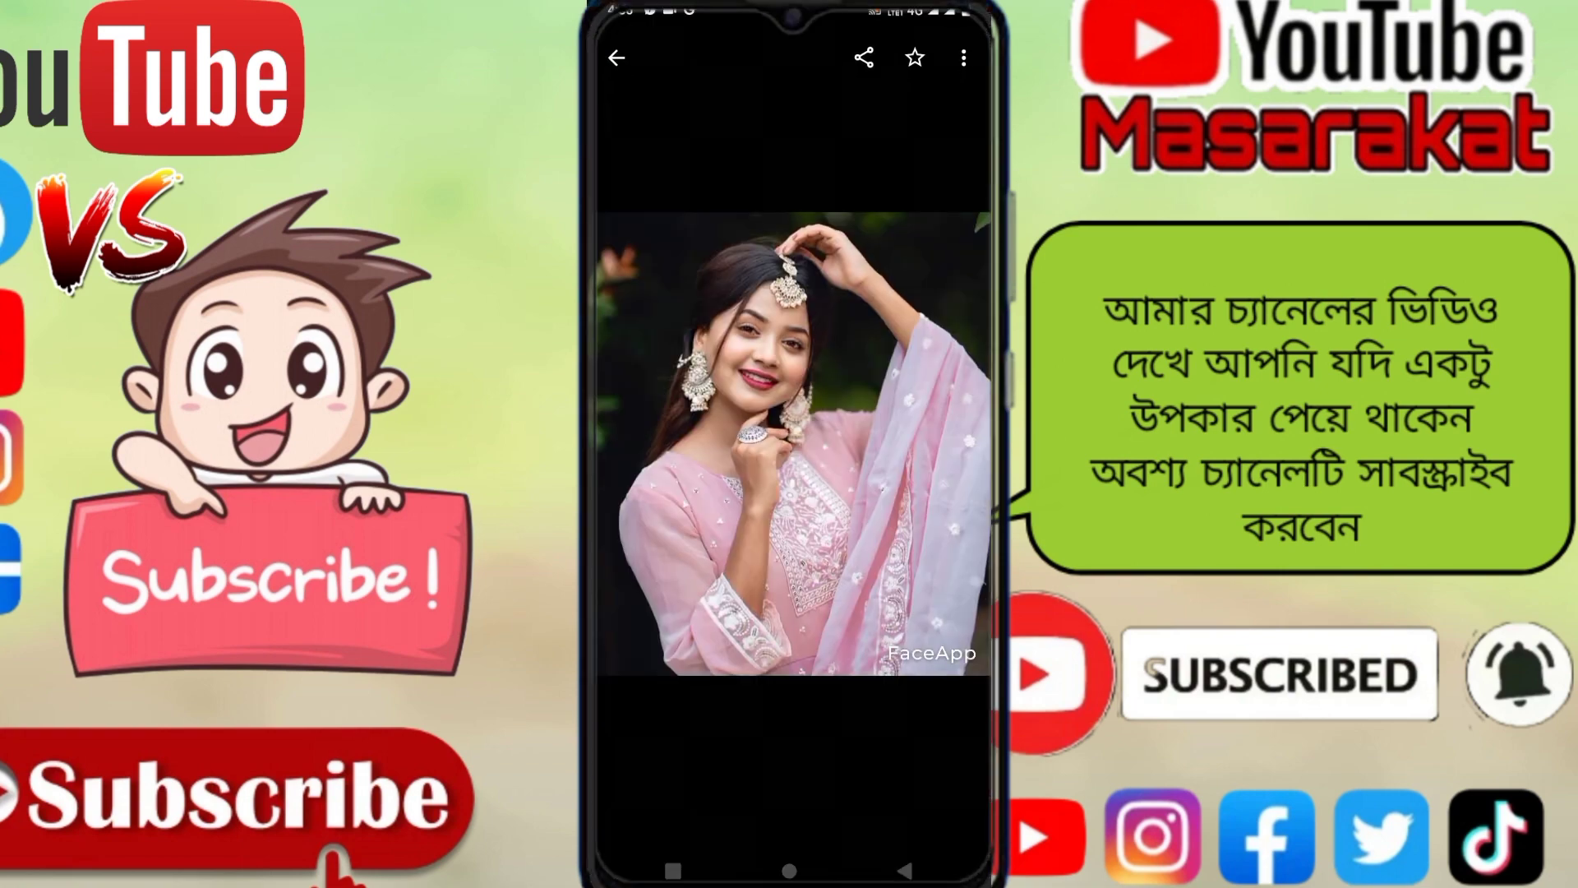